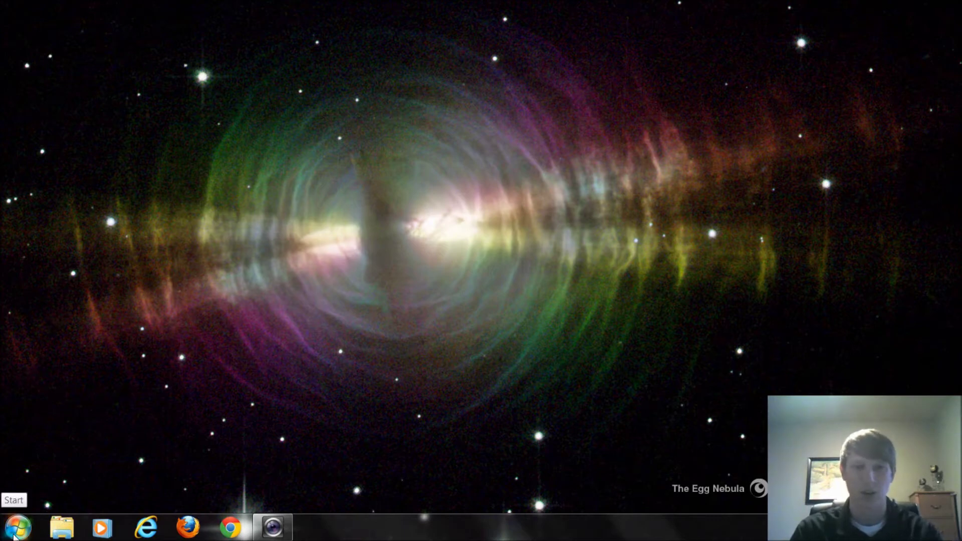
Open the Computer window from the Start menu, showing OS (C:) with 244 GB free of 578 GB
left_click(17, 526)
left_click(267, 196)
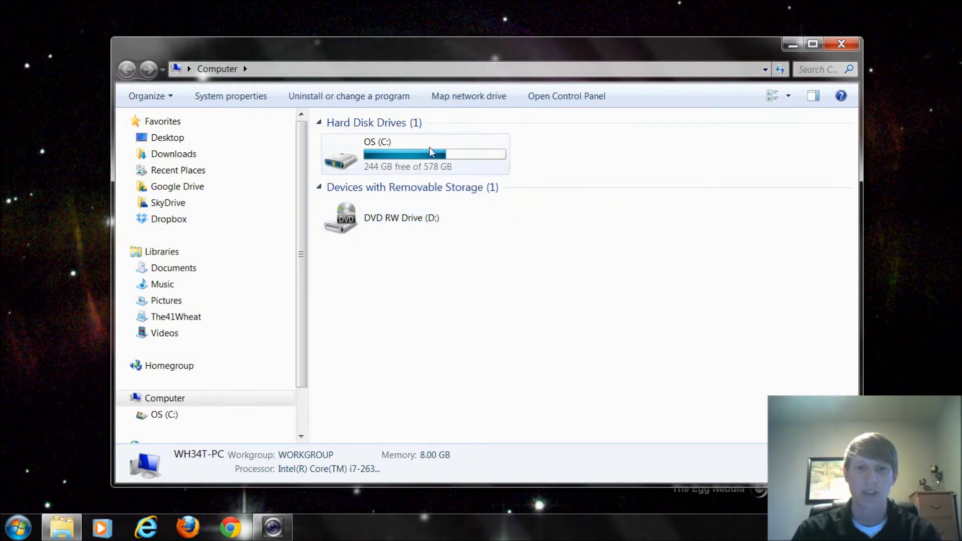
mouse_move(440, 156)
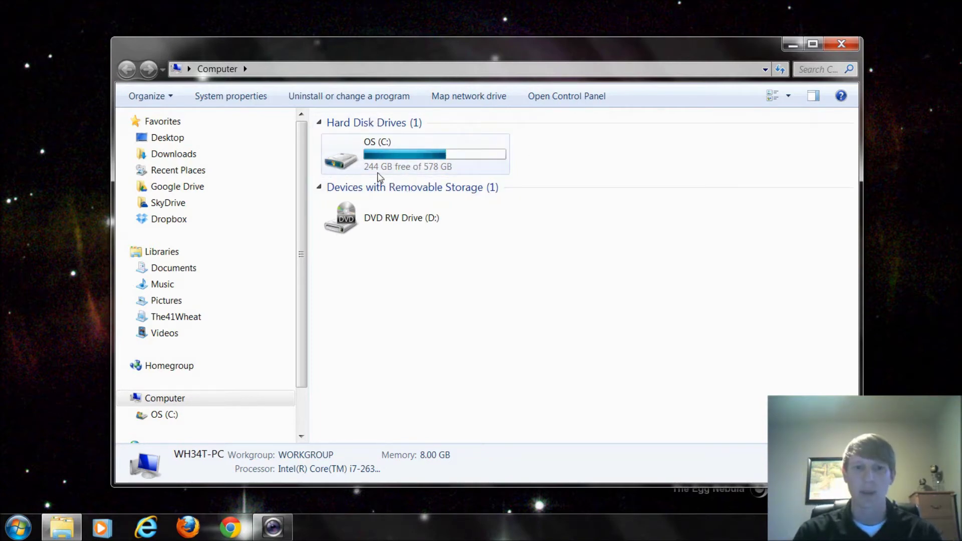
mouse_move(366, 173)
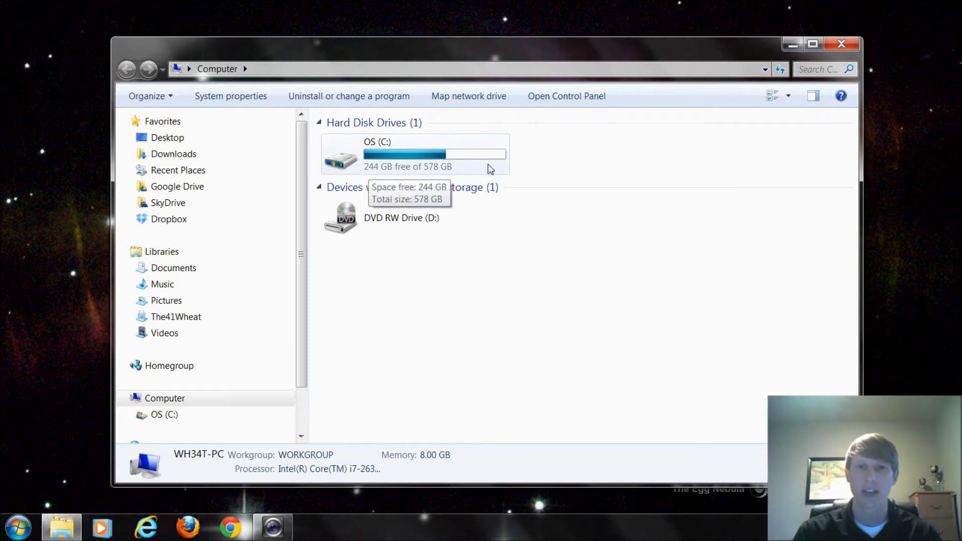
mouse_move(503, 167)
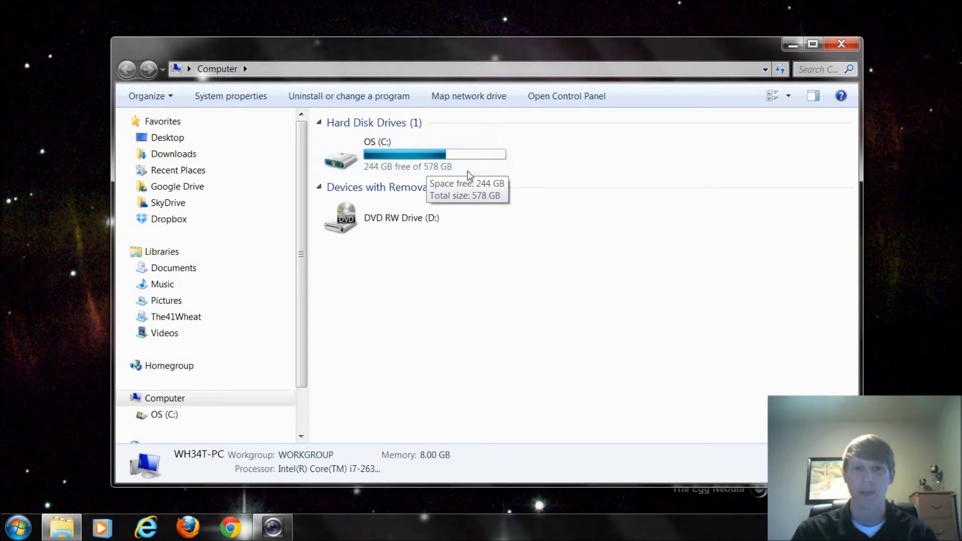
mouse_move(422, 152)
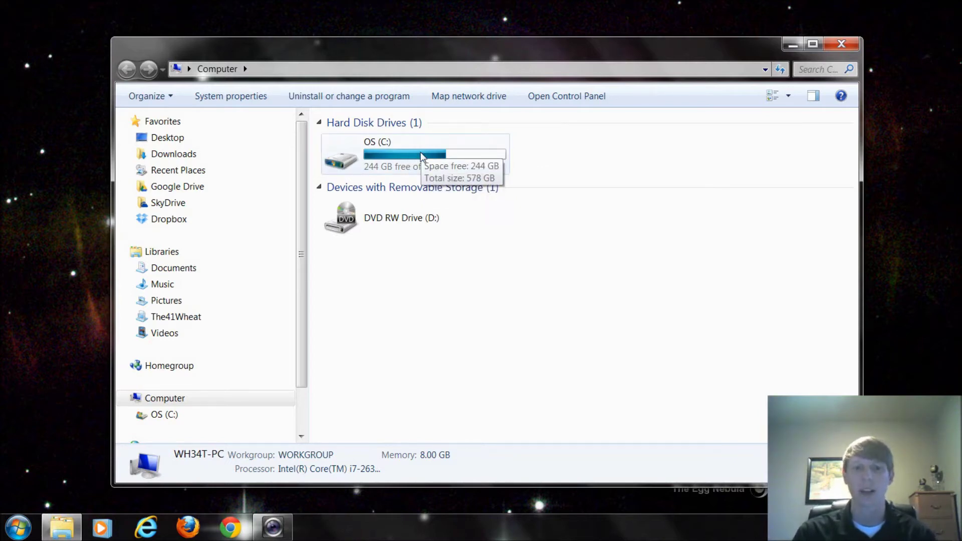
Open the OS (C:) drive's Properties, showing 334 GB used and 244 GB free
right_click(419, 151)
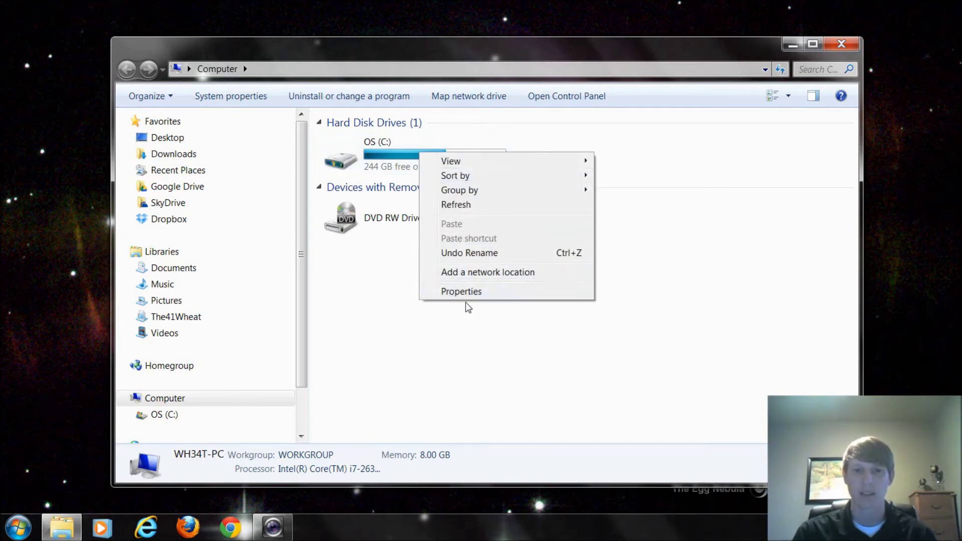
left_click(401, 279)
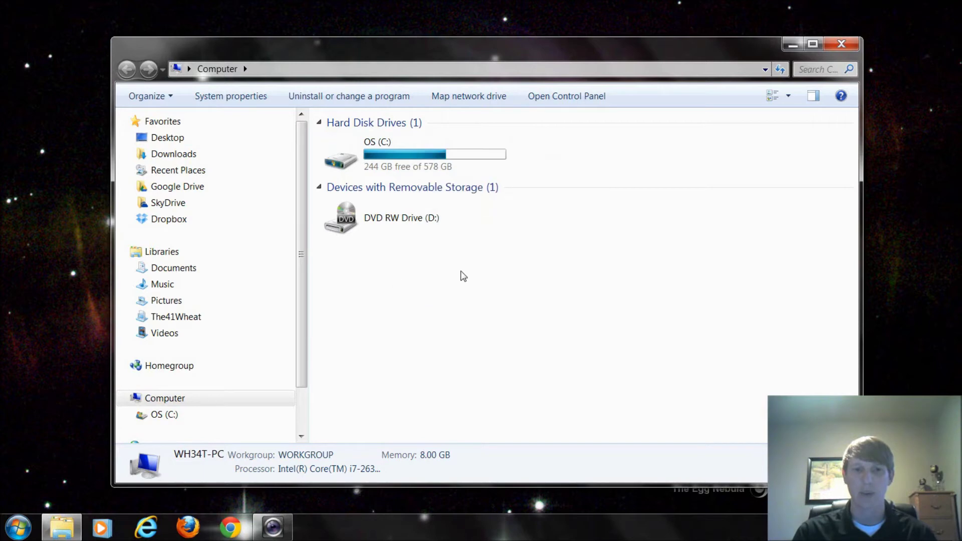
right_click(479, 282)
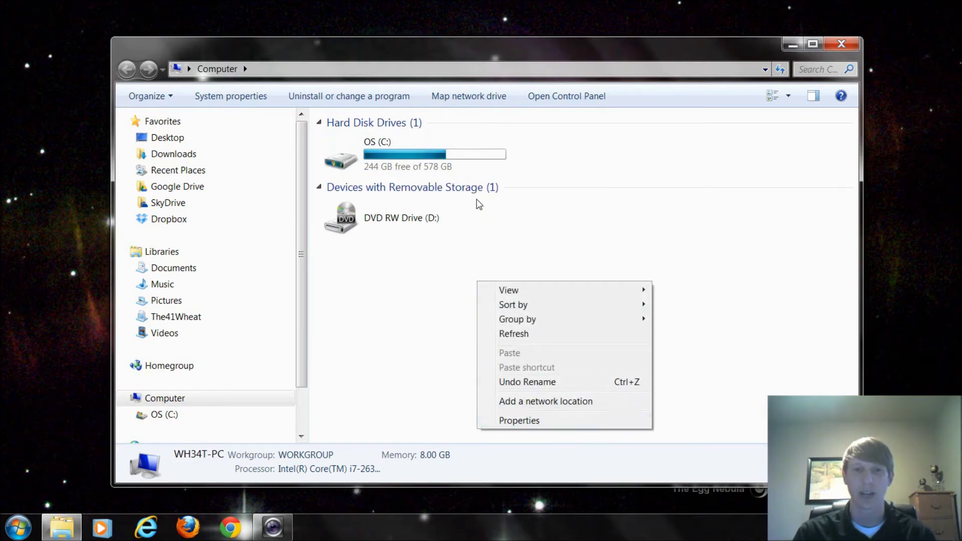
left_click(438, 165)
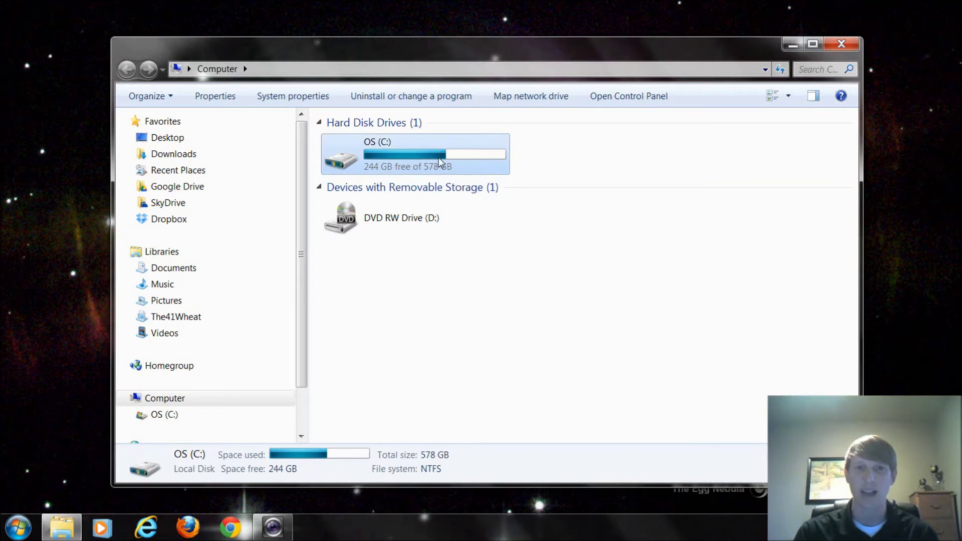
mouse_move(431, 156)
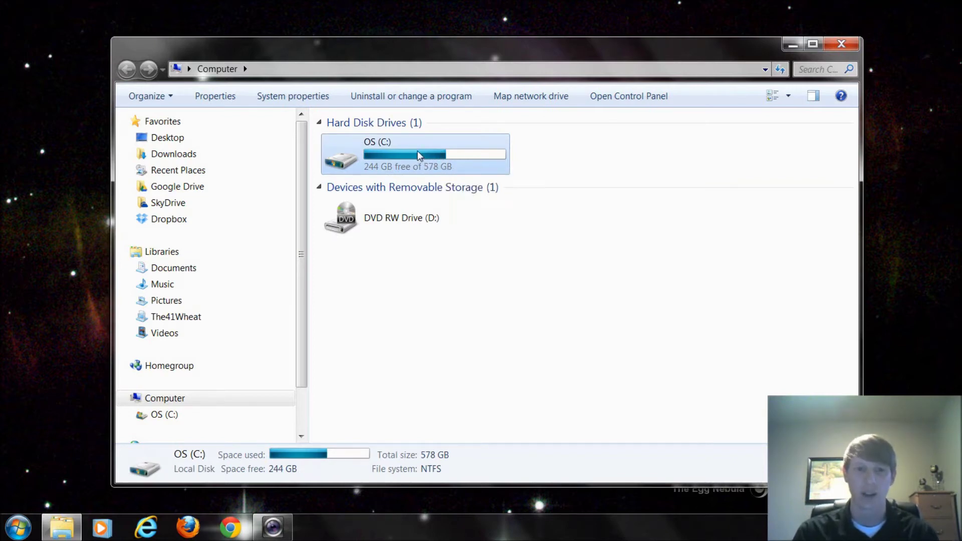
right_click(417, 151)
left_click(488, 343)
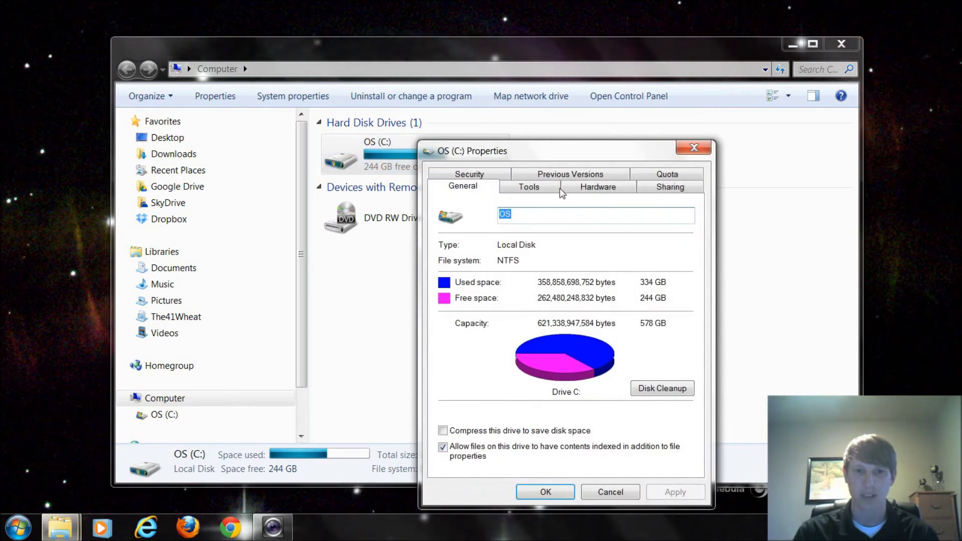
Move the OS (C:) Properties dialog up and right, review its usage chart, and close it
left_click_drag(549, 150, 510, 78)
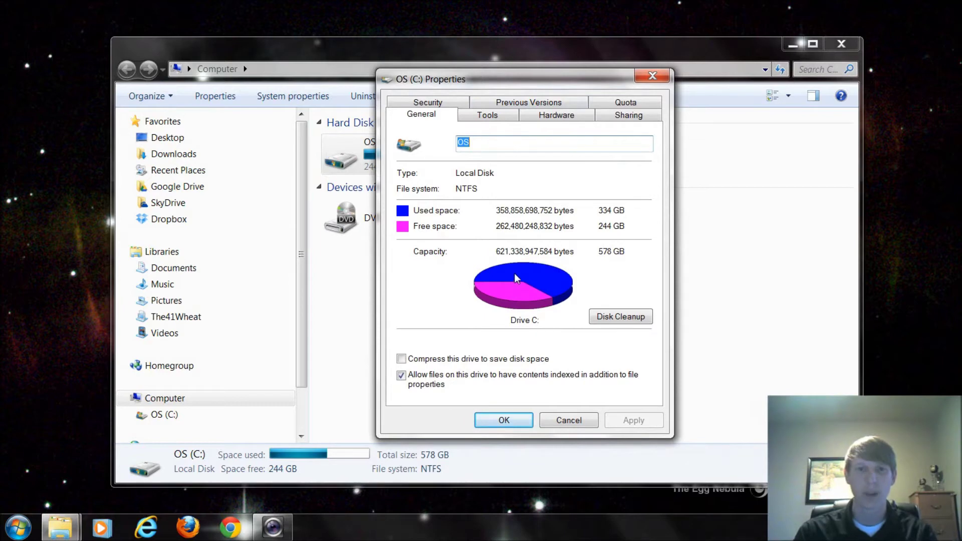
left_click_drag(513, 82, 659, 69)
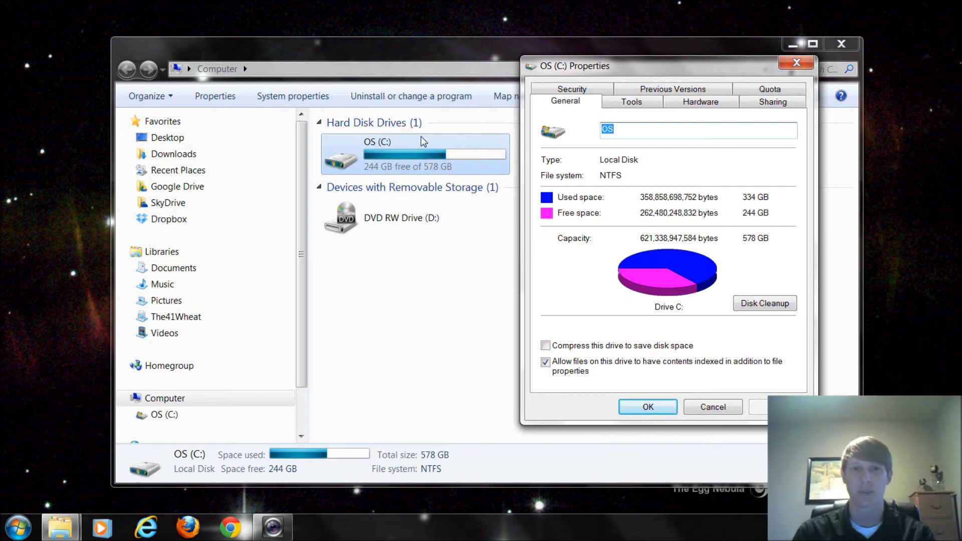
left_click(648, 406)
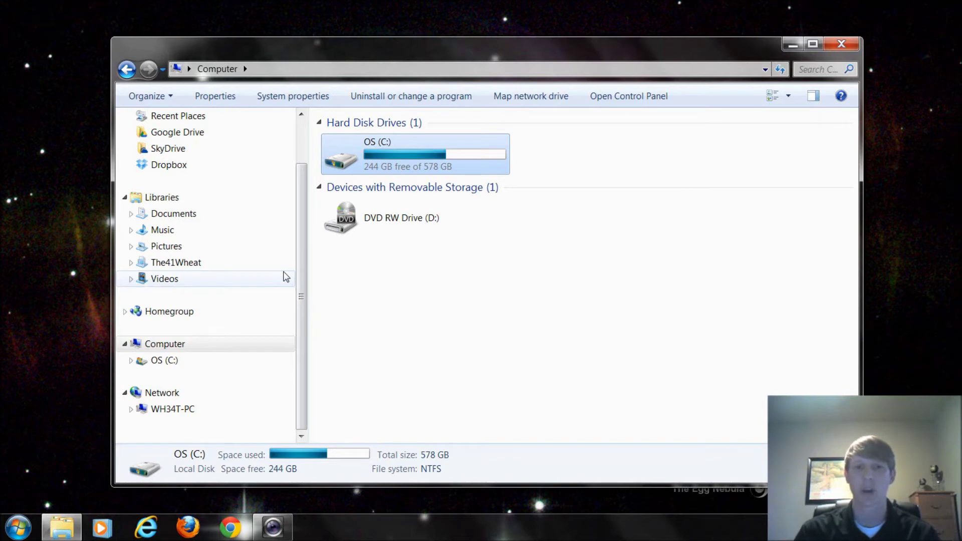
double_click(425, 172)
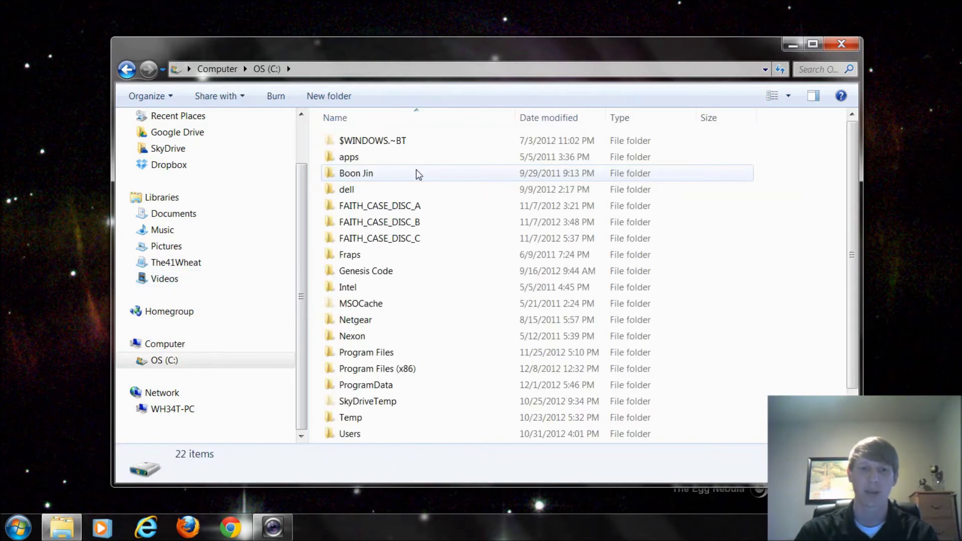
scroll(421, 175, "down", 1)
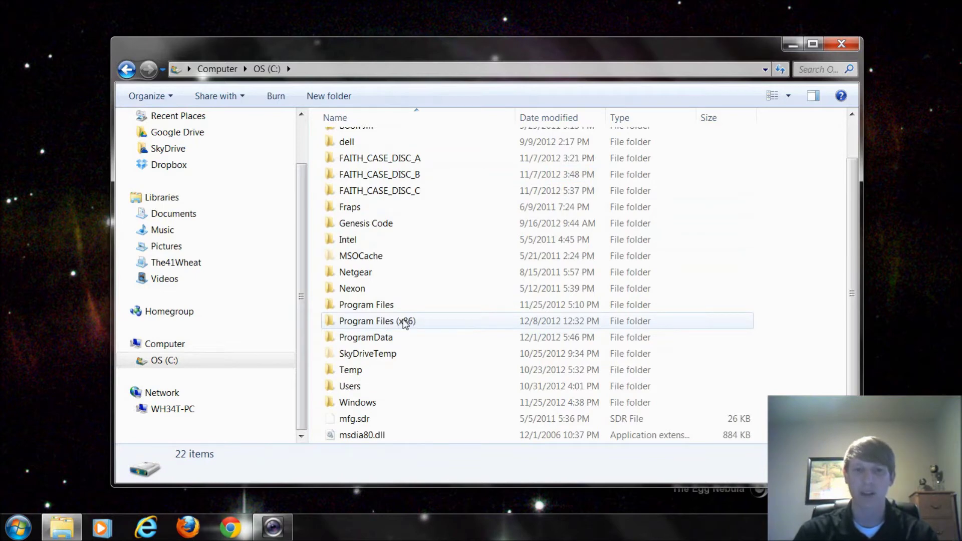
left_click(385, 308)
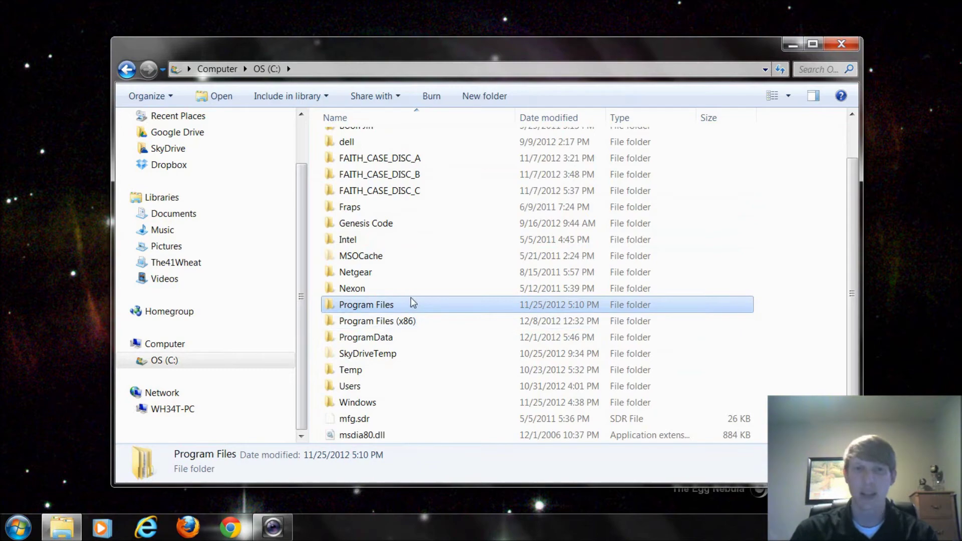
double_click(409, 307)
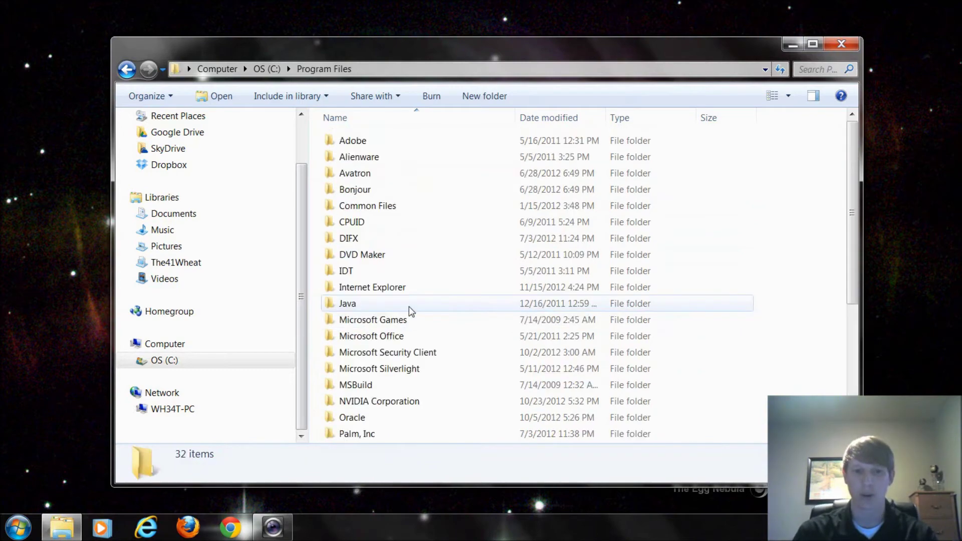
scroll(404, 255, "down", 4)
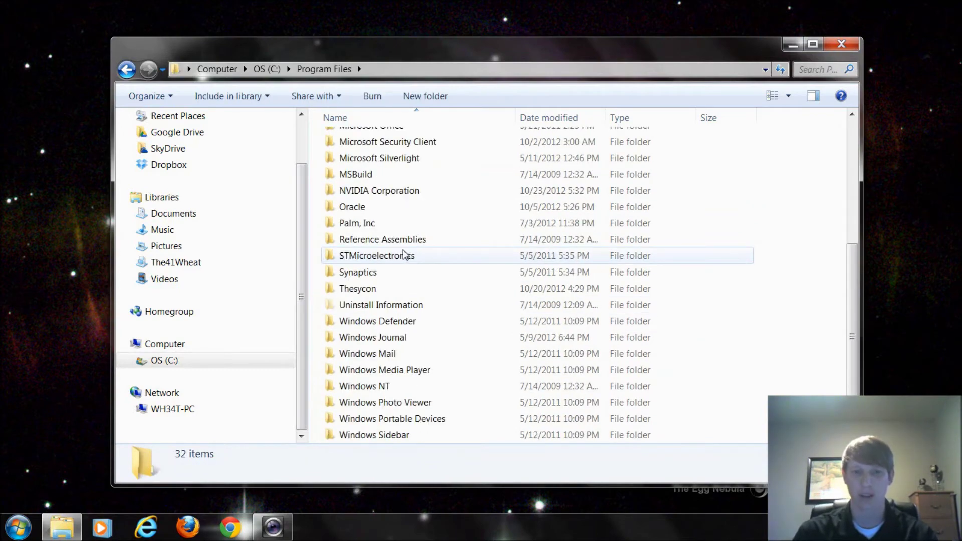
scroll(404, 255, "up", 4)
key("BackSpace")
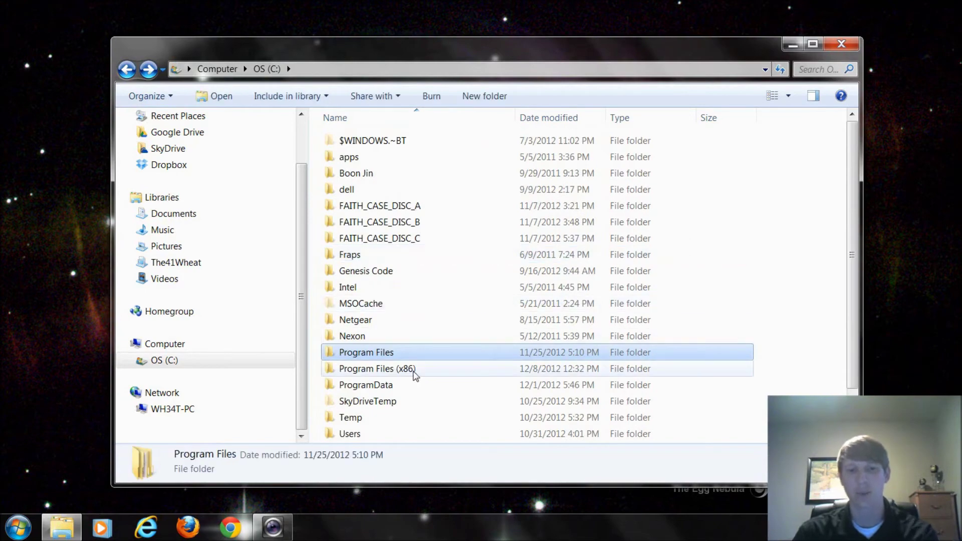
double_click(417, 372)
scroll(472, 269, "down", 12)
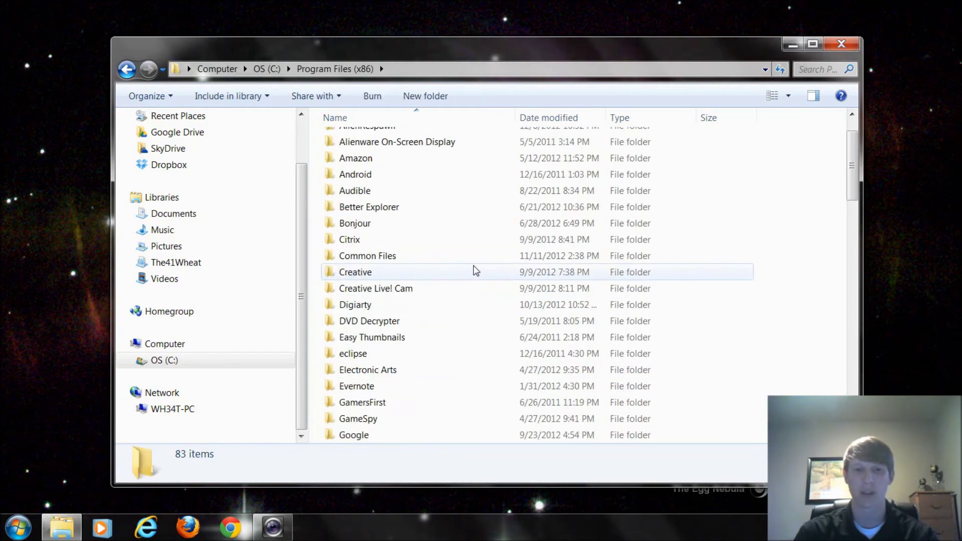
key("BackSpace")
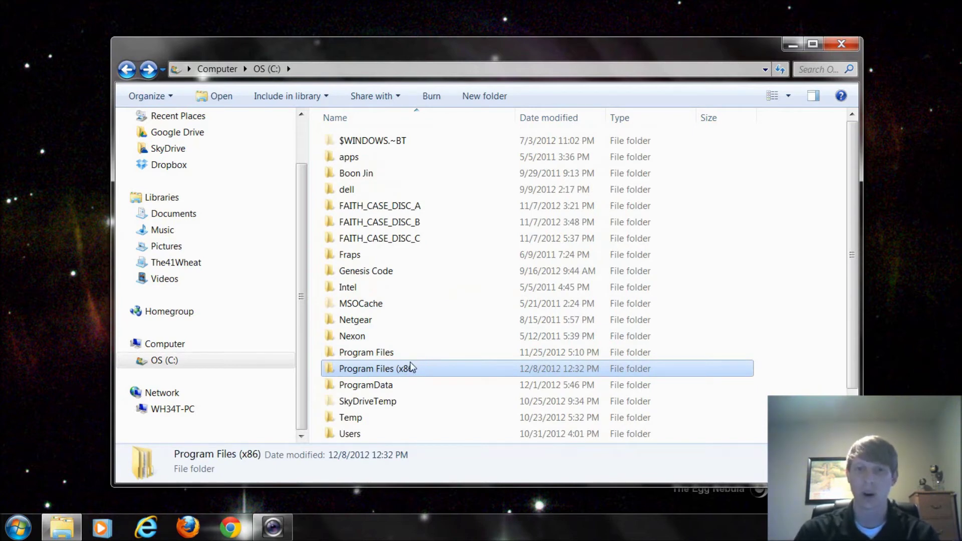
mouse_move(411, 367)
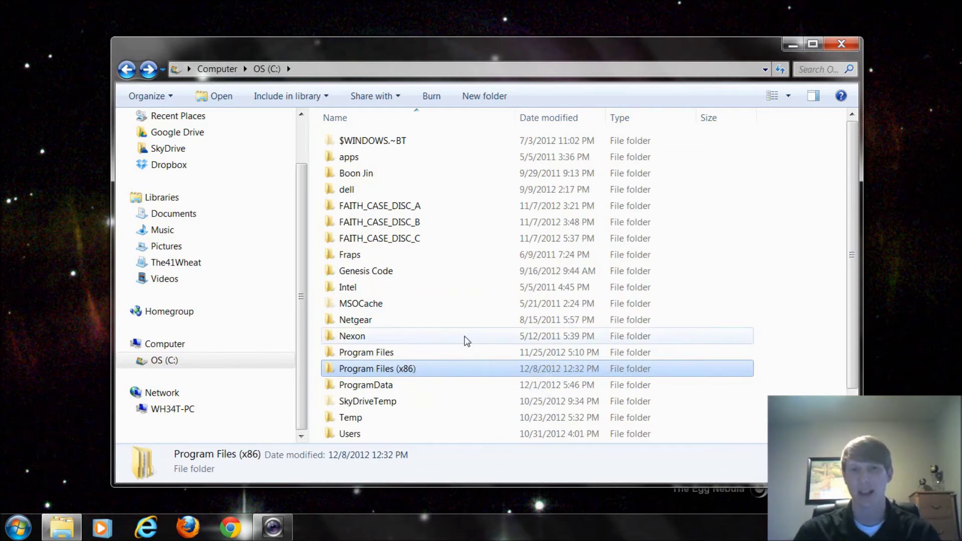
mouse_move(466, 341)
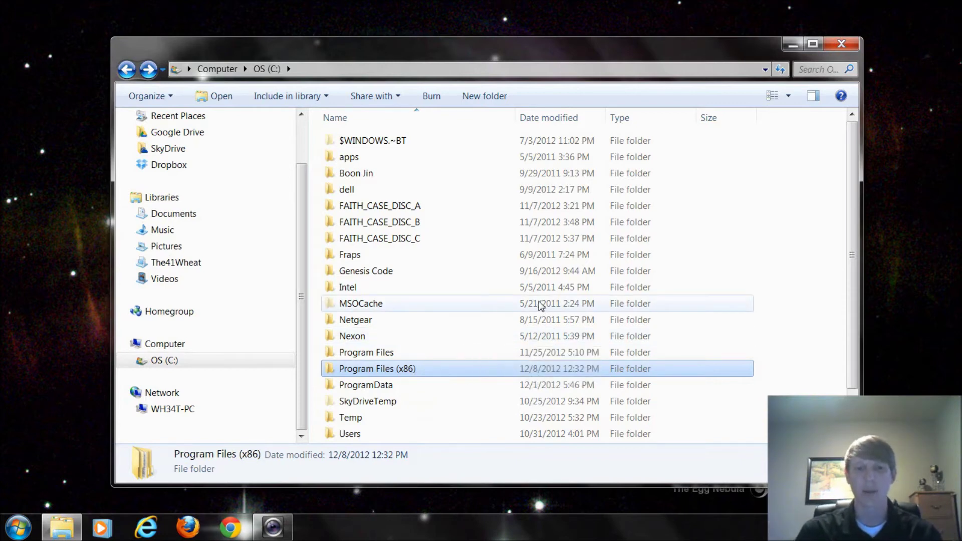
scroll(485, 324, "down", 1)
scroll(485, 324, "up", 1)
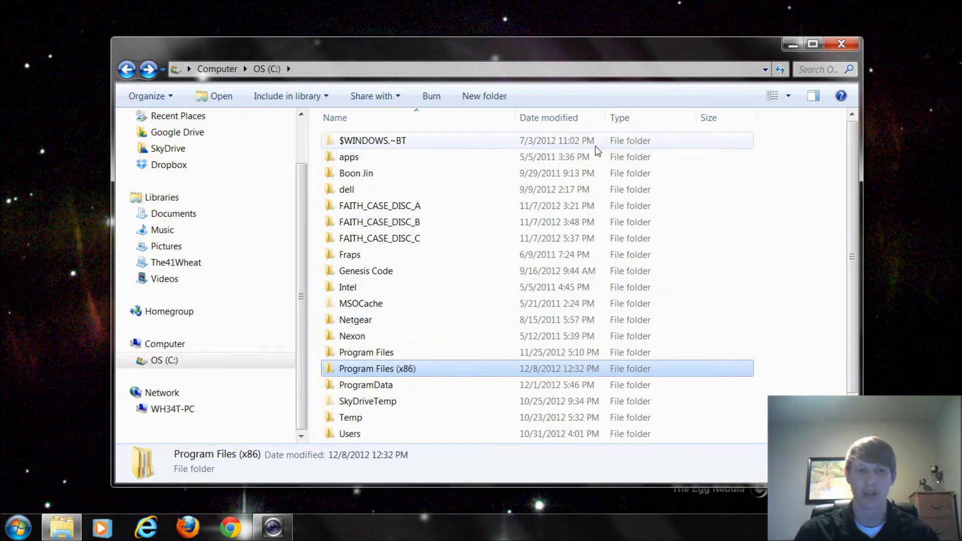
left_click(842, 45)
Open Control Panel from the Start menu and return to its category overview
left_click(18, 527)
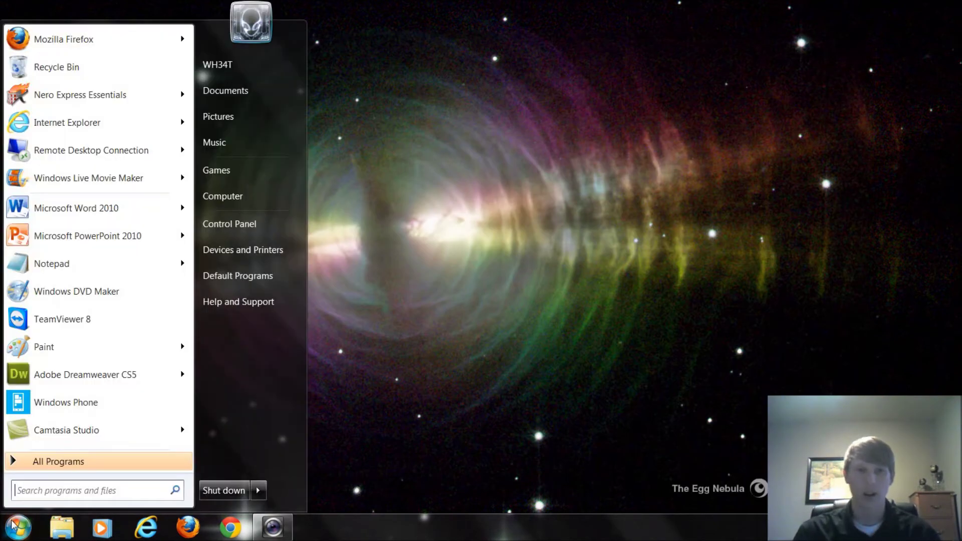
left_click(271, 235)
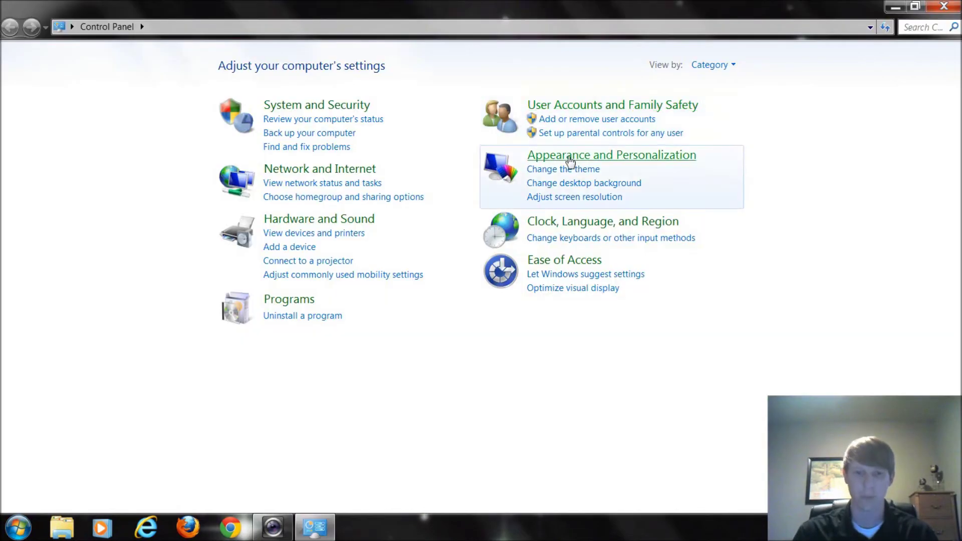
left_click(304, 317)
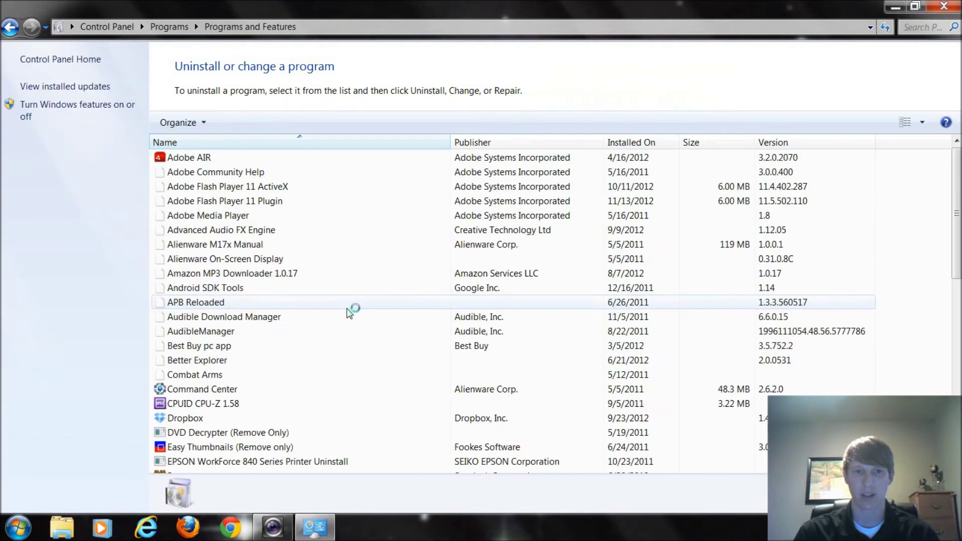
left_click(10, 27)
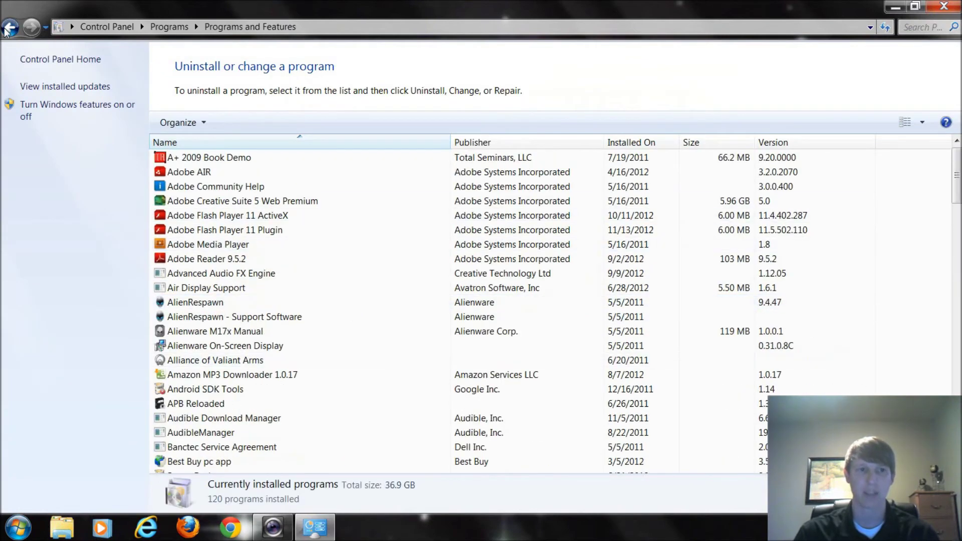
Switch Control Panel to Small icons, open Programs and Features, and sort largest first
left_click(709, 70)
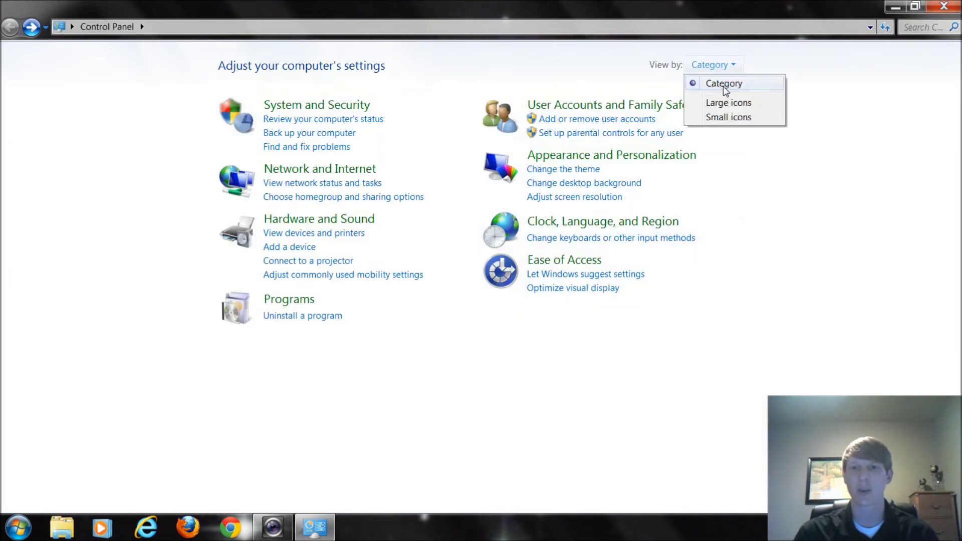
left_click(736, 100)
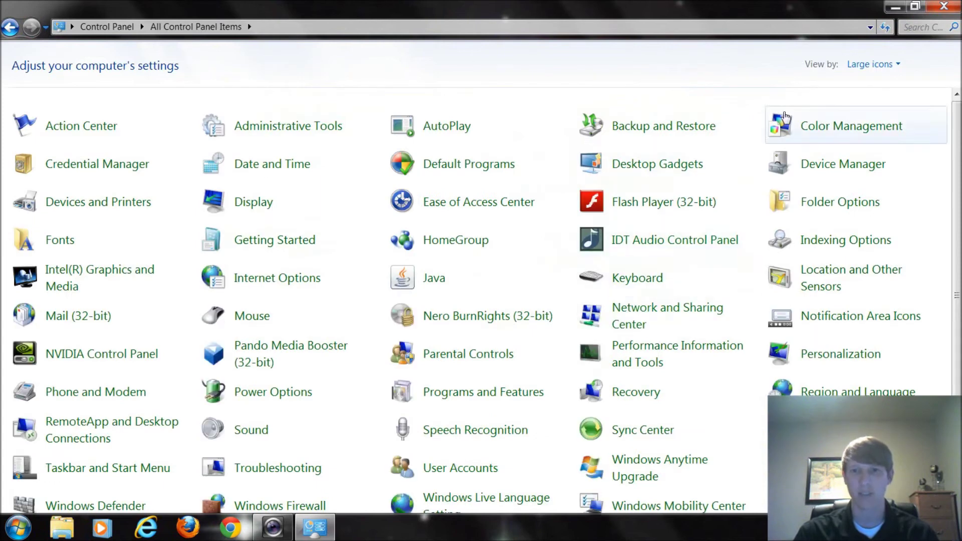
scroll(841, 279, "down", 1)
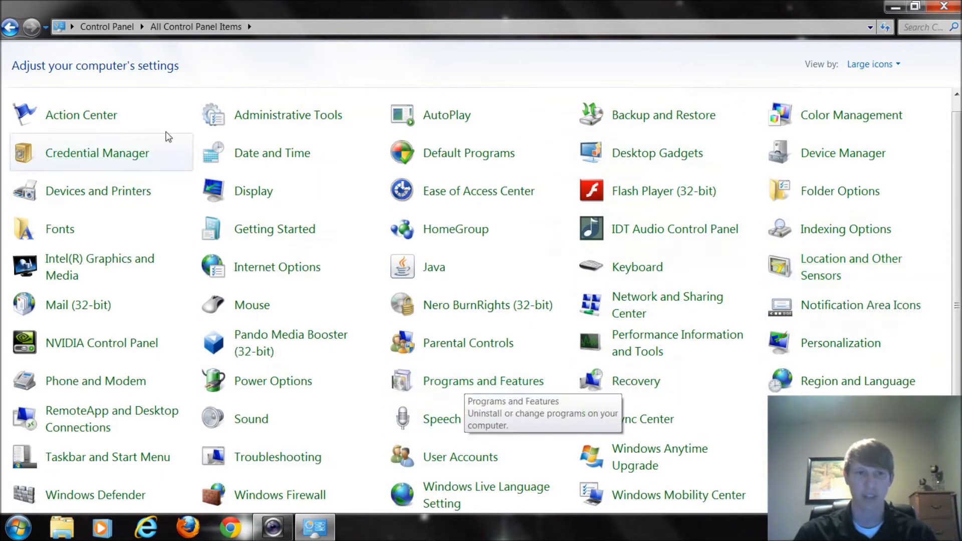
left_click(891, 66)
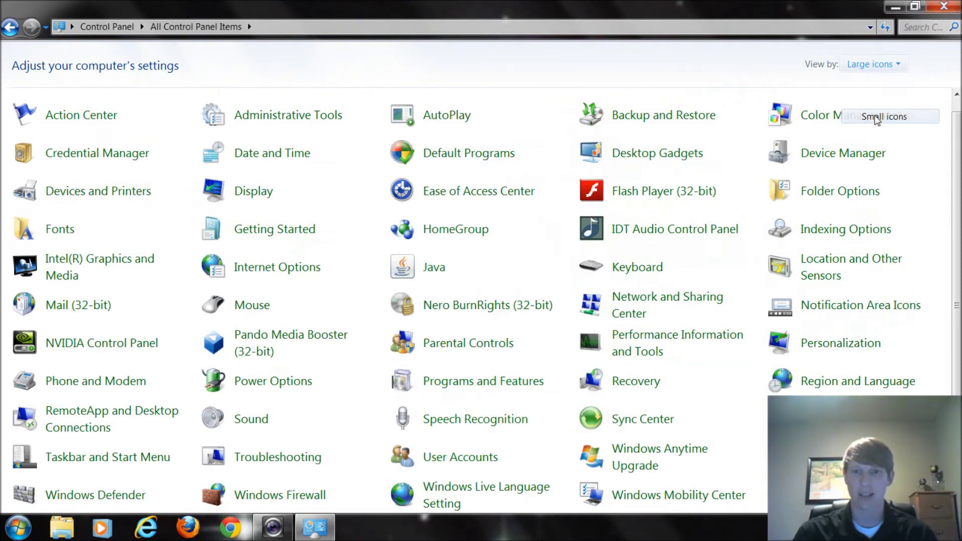
left_click(884, 116)
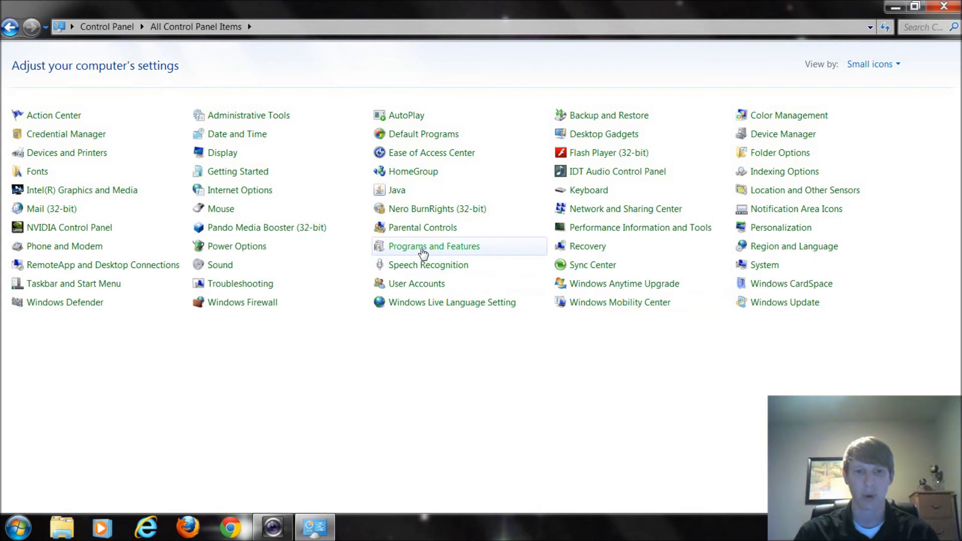
left_click(422, 251)
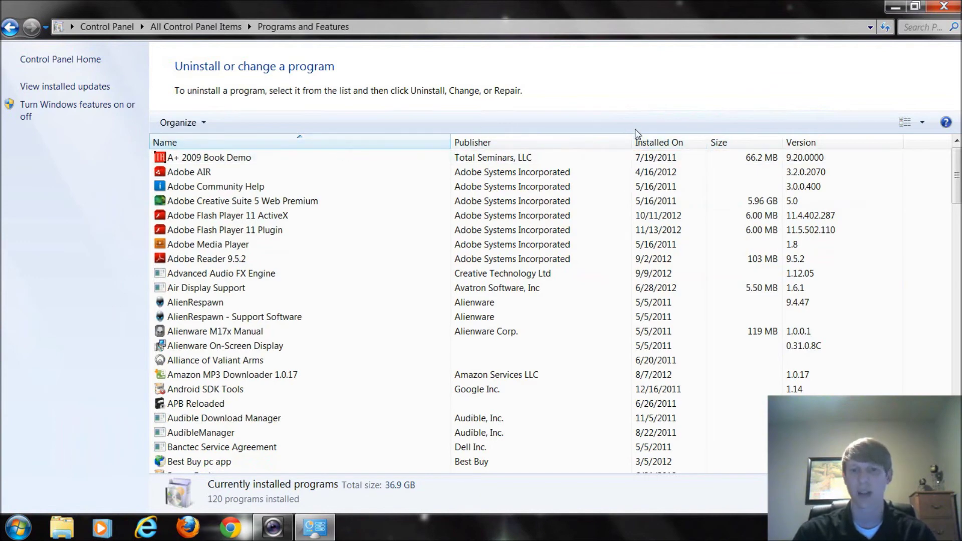
left_click(724, 144)
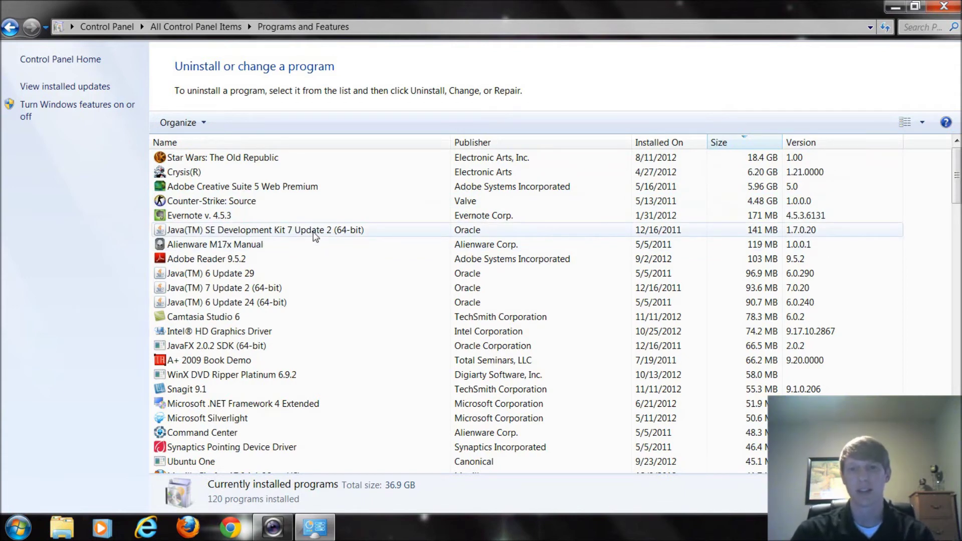
Review the size-sorted list led by Star Wars: The Old Republic (18.4 GB), then re-sort by name
scroll(376, 223, "down", 1)
scroll(501, 209, "up", 1)
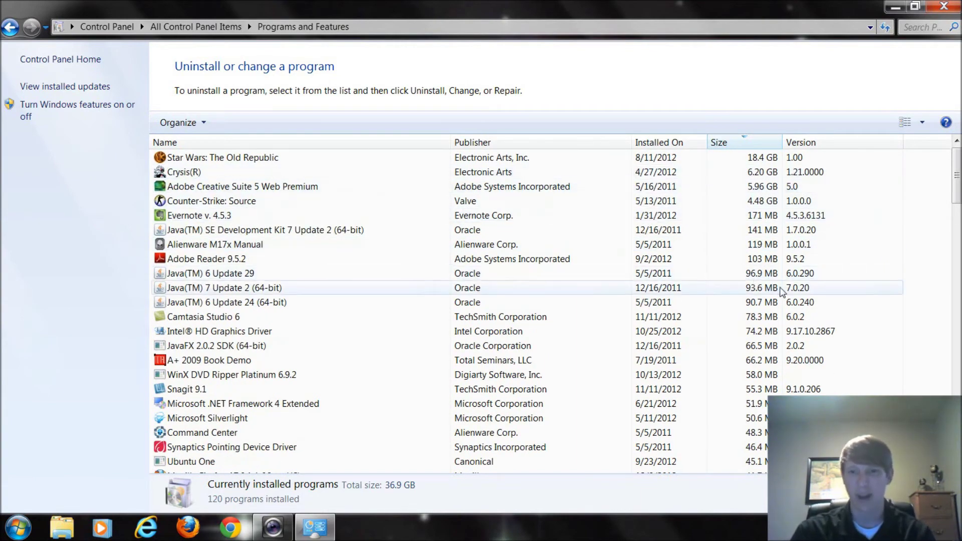
scroll(754, 284, "down", 1)
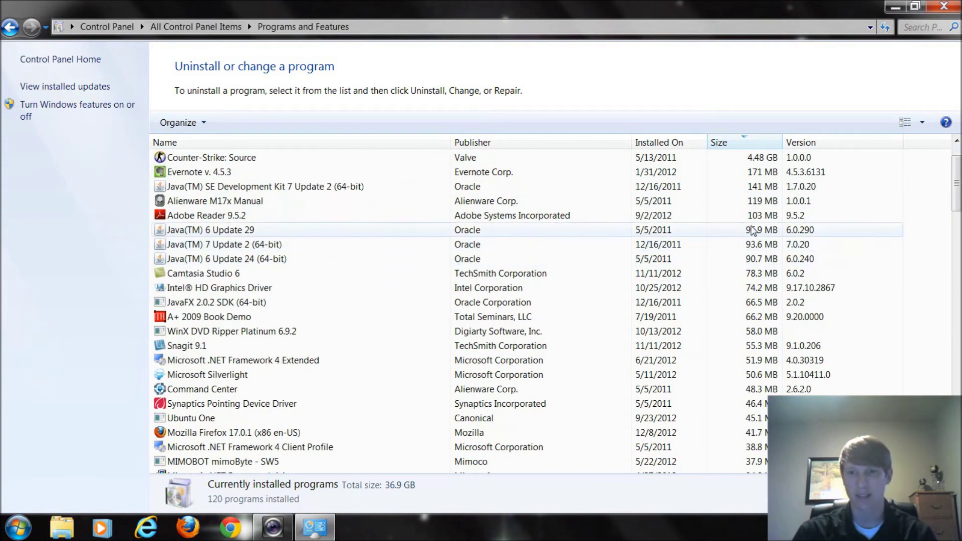
left_click(304, 145)
Sort by Publisher and Installed On, return to alphabetical Name order, and select APB Reloaded
left_click(507, 144)
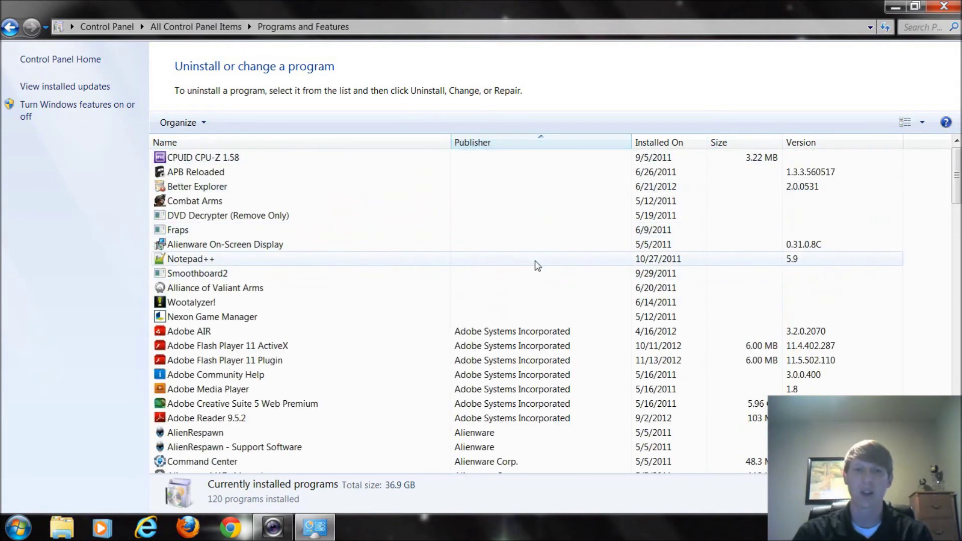
left_click(657, 143)
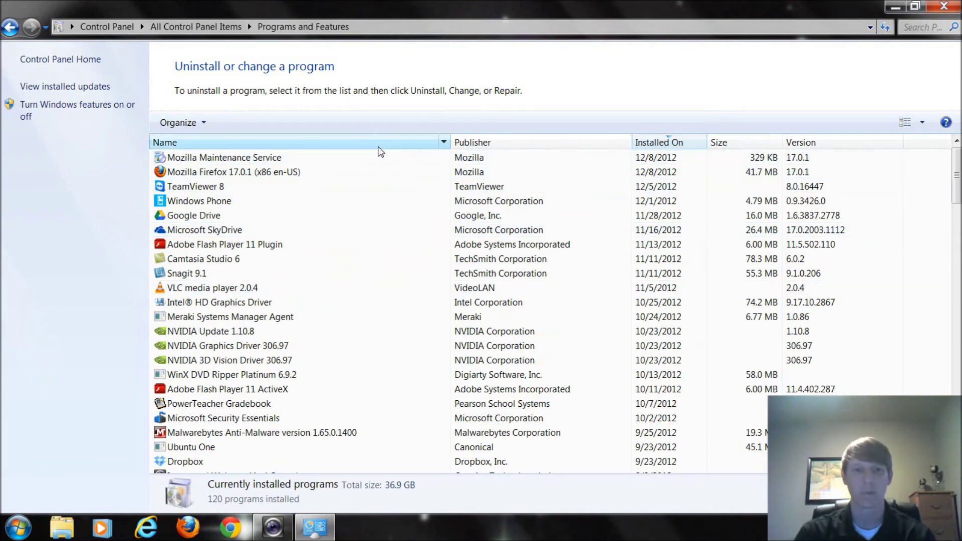
left_click(378, 146)
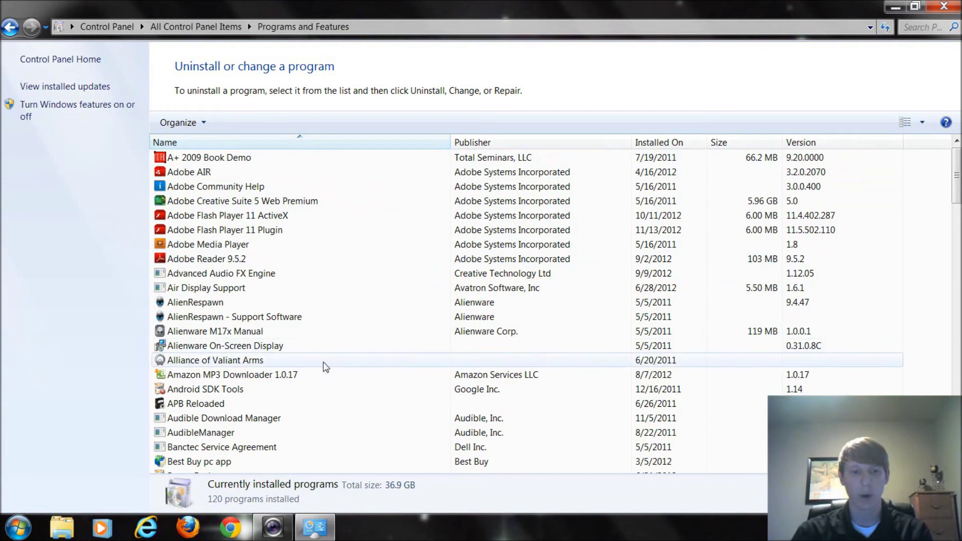
left_click(275, 401)
scroll(279, 350, "down", 5)
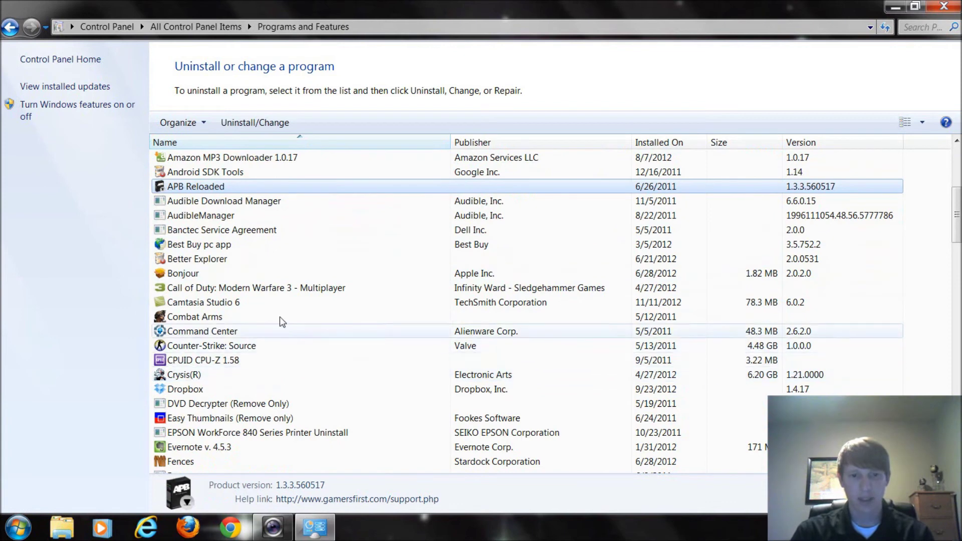
Select Better Explorer to view its details and scroll through the list
left_click(285, 263)
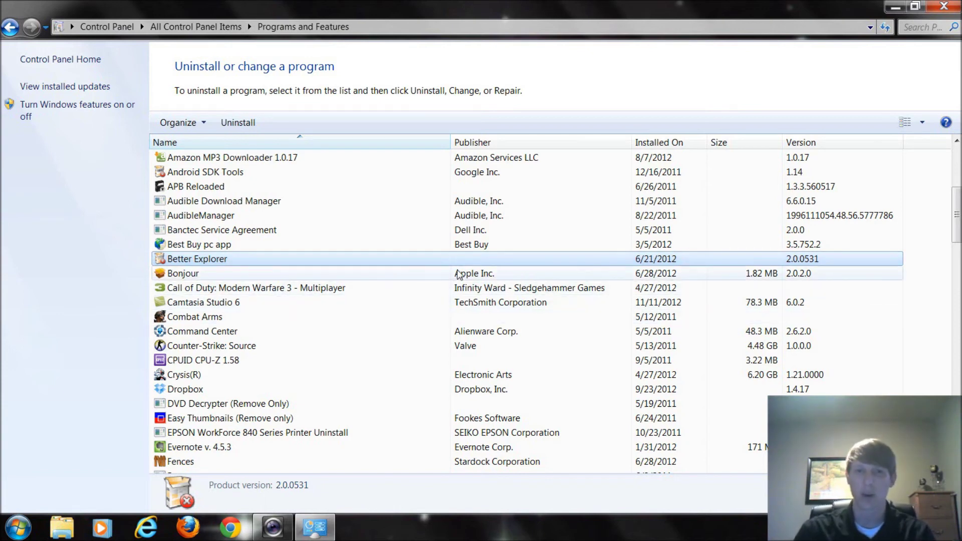
scroll(374, 248, "down", 1)
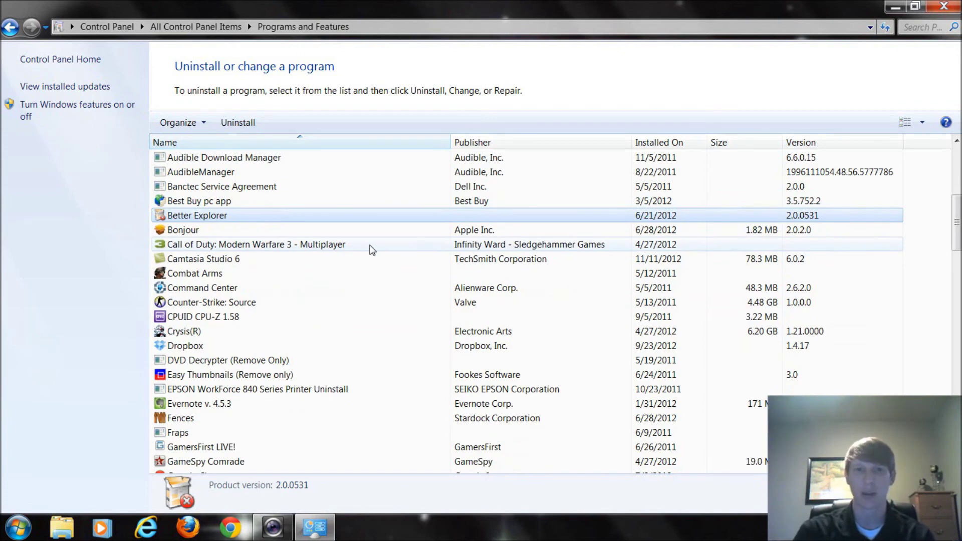
scroll(372, 250, "down", 16)
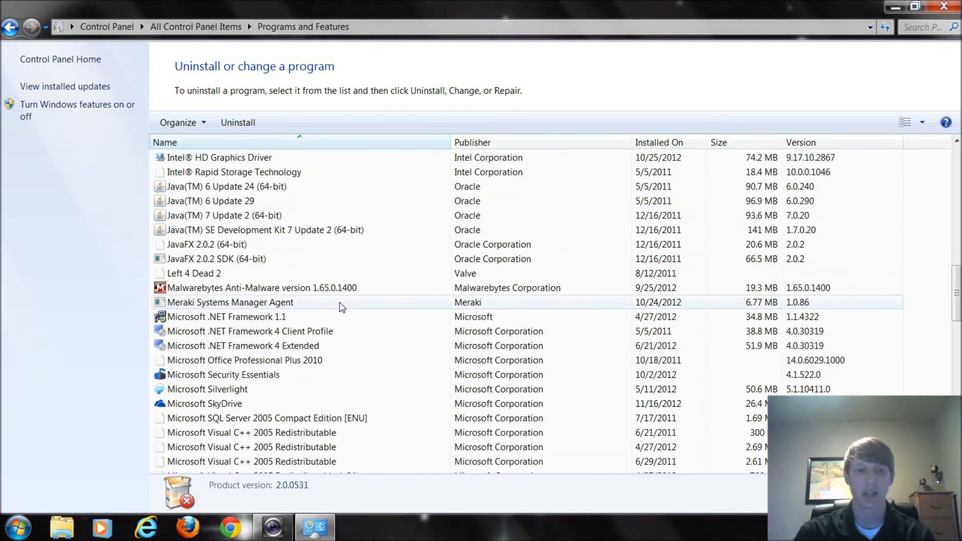
scroll(216, 349, "up", 4)
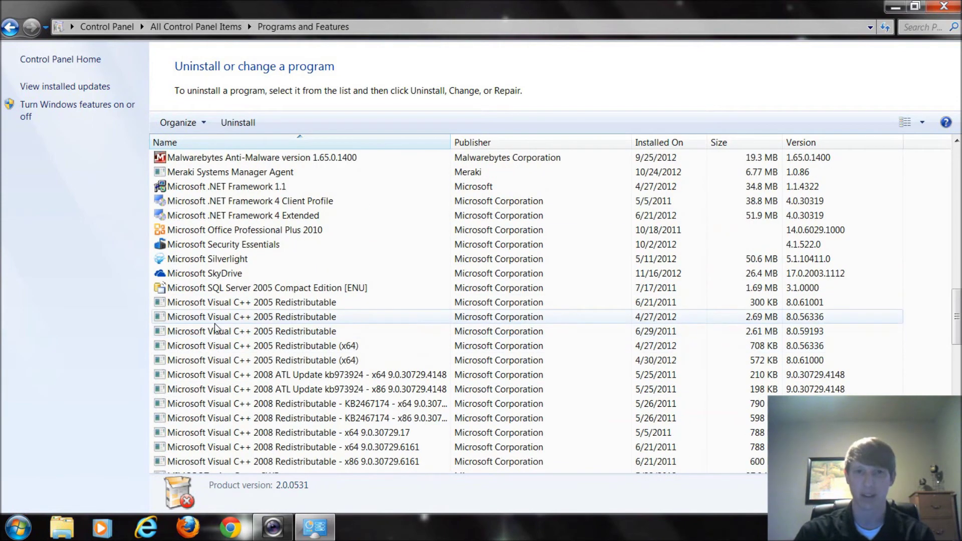
View details of Microsoft SkyDrive, Silverlight, then Security Essentials (version 4.1.522.0)
left_click(209, 275)
left_click(215, 262)
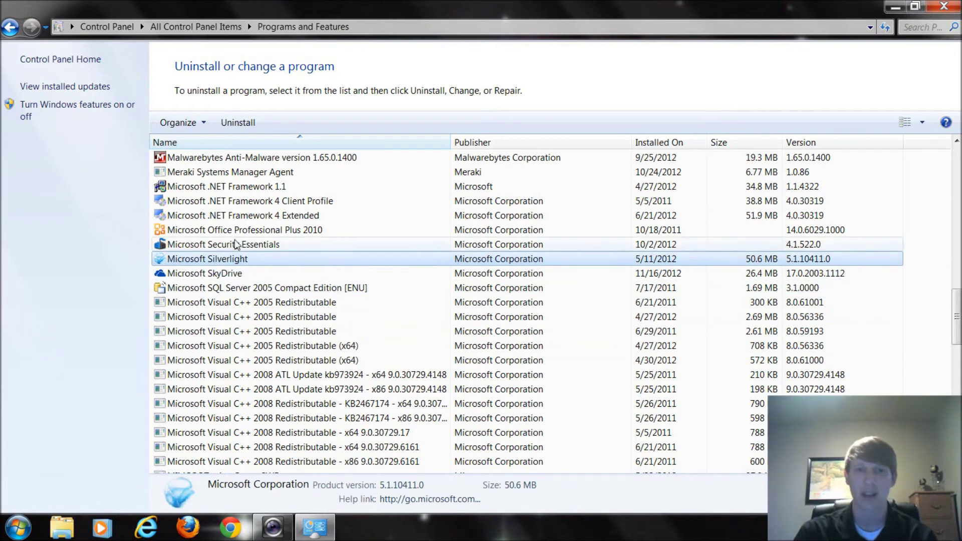
left_click(228, 244)
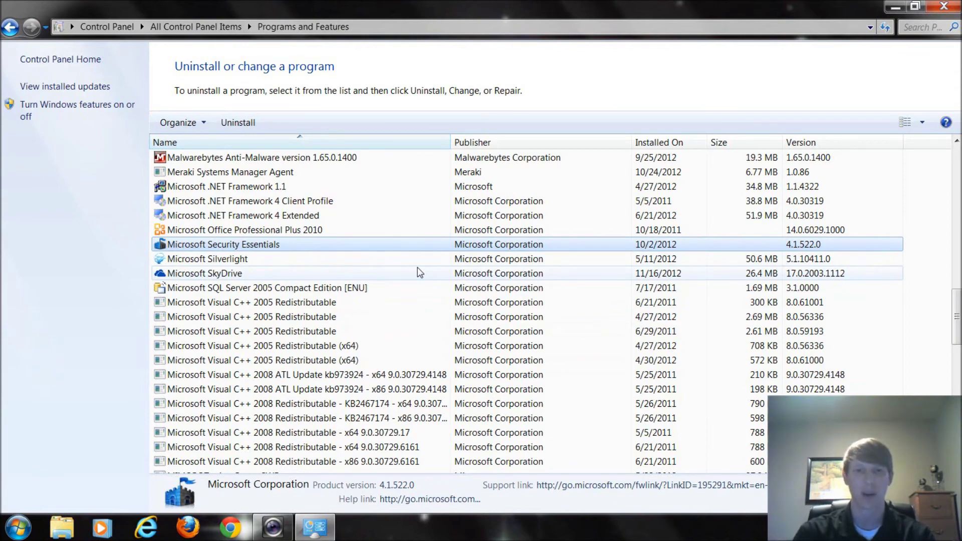
scroll(430, 281, "down", 3)
scroll(404, 278, "up", 12)
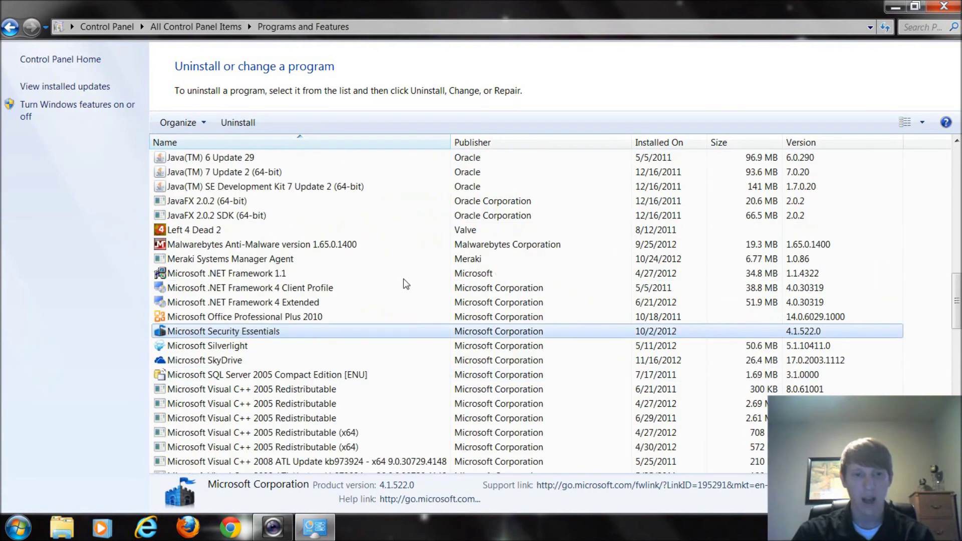
Select Adobe AIR (version 3.2.0.2070), then scroll through the whole program list and back to the top
scroll(402, 282, "up", 7)
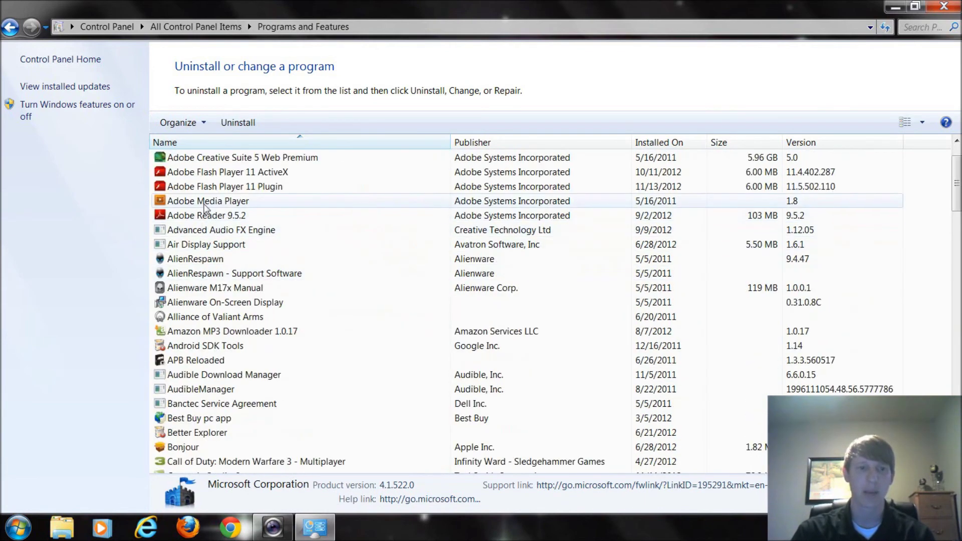
scroll(206, 223, "up", 1)
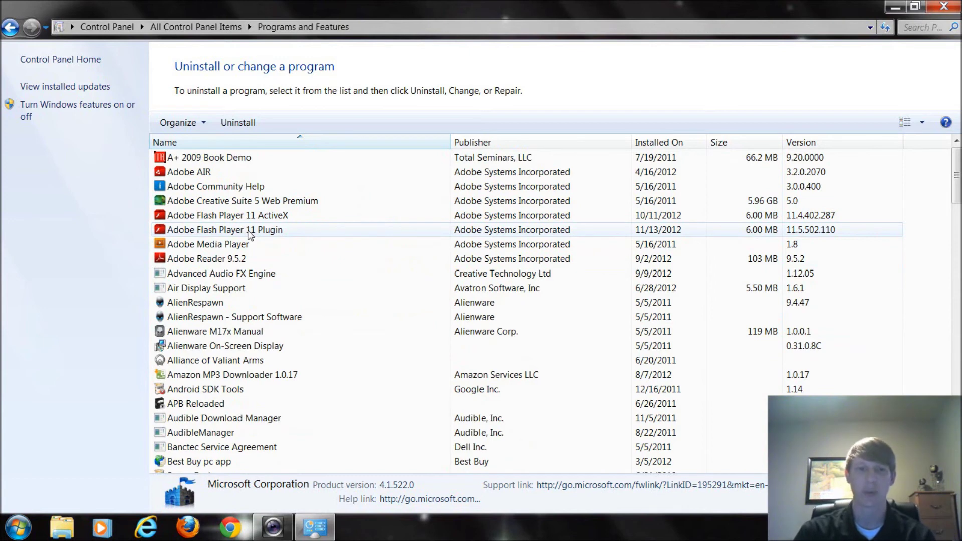
left_click(220, 172)
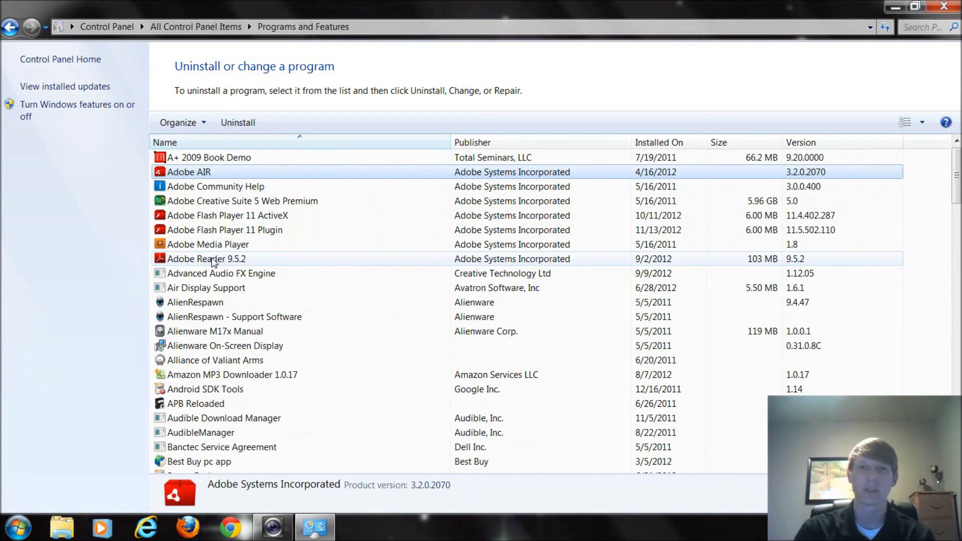
scroll(213, 261, "down", 13)
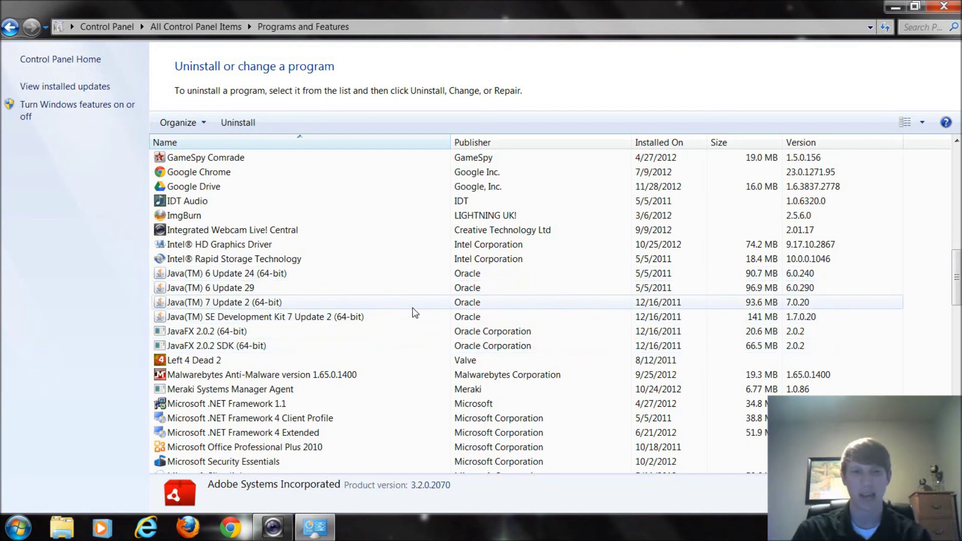
scroll(386, 302, "down", 18)
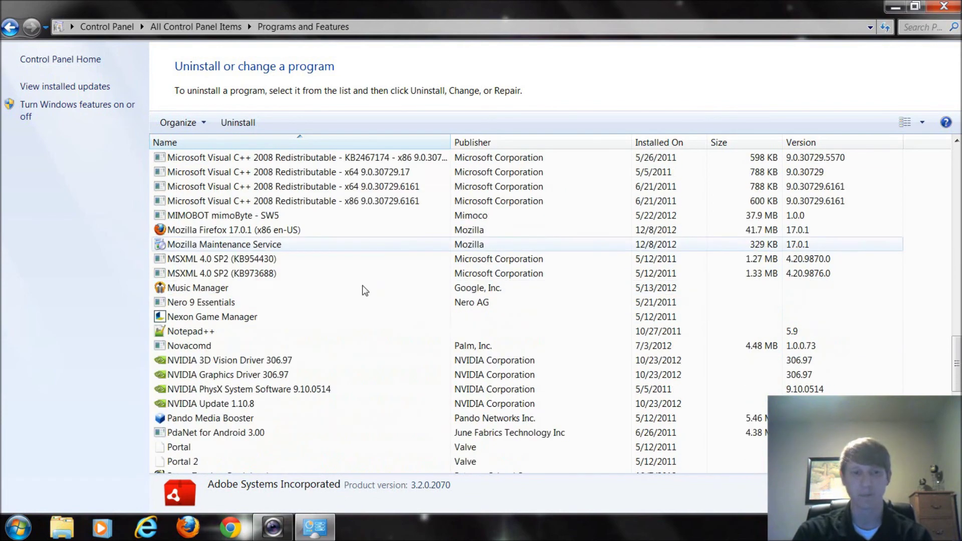
scroll(363, 287, "down", 1)
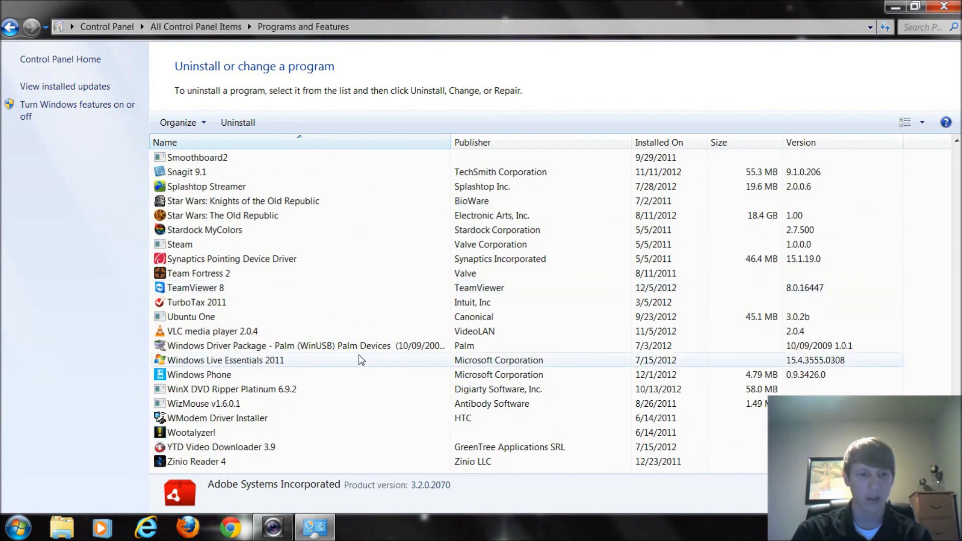
scroll(359, 353, "up", 2)
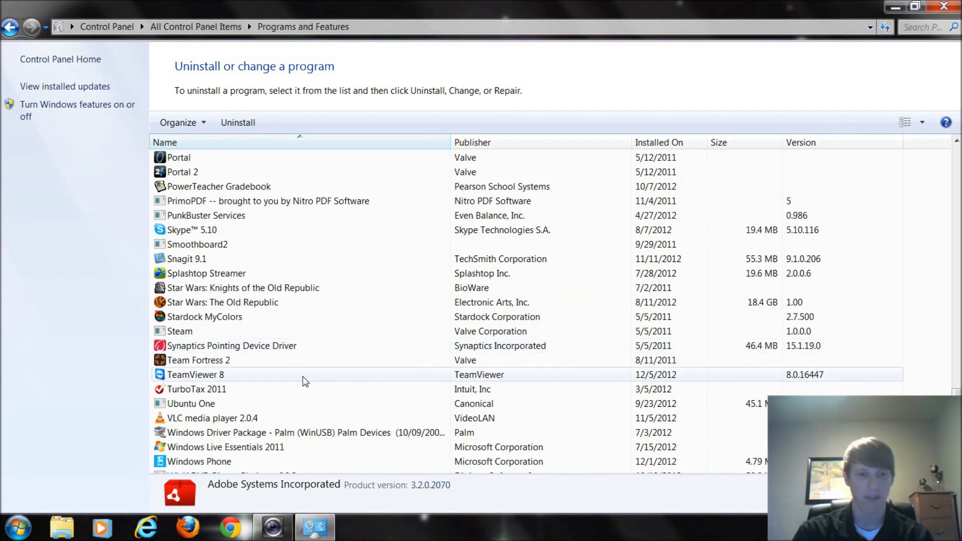
scroll(281, 351, "up", 4)
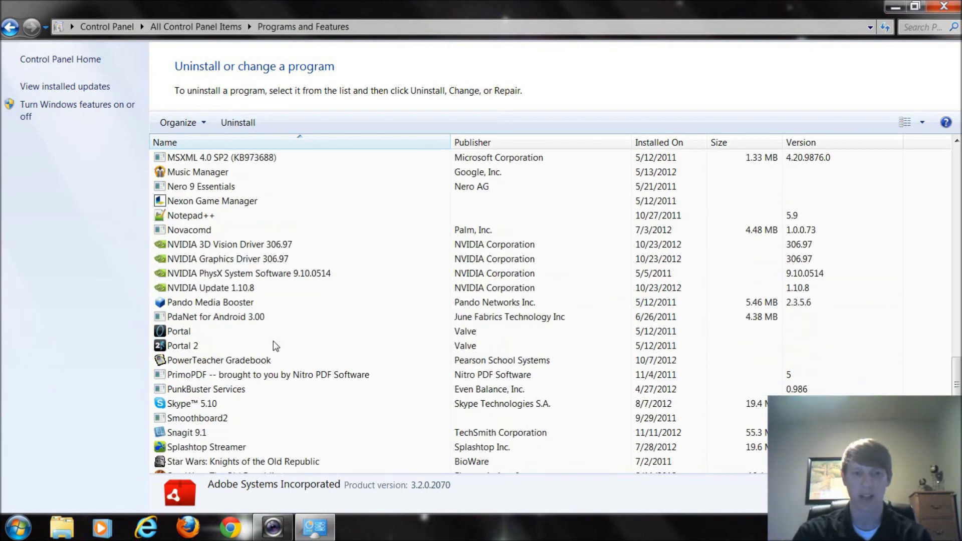
scroll(302, 344, "up", 5)
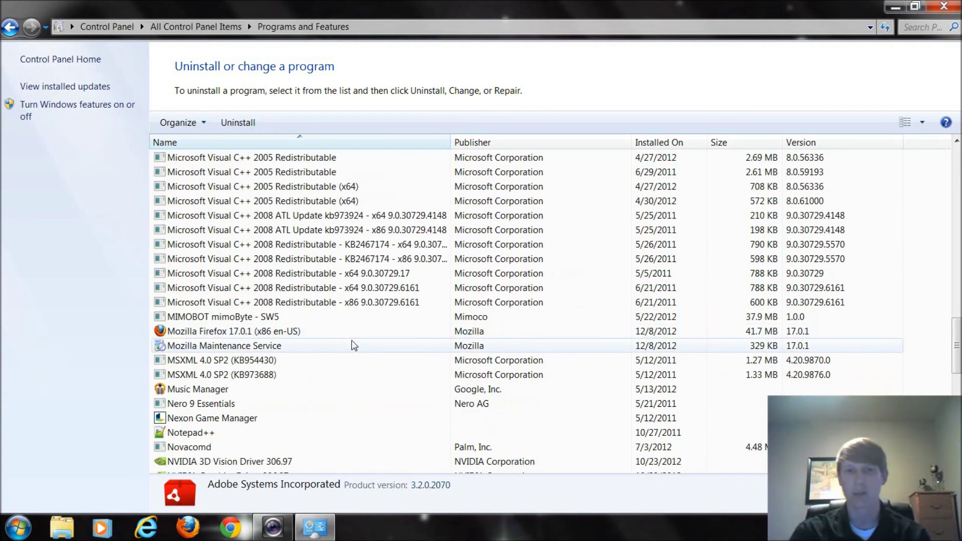
scroll(485, 305, "up", 16)
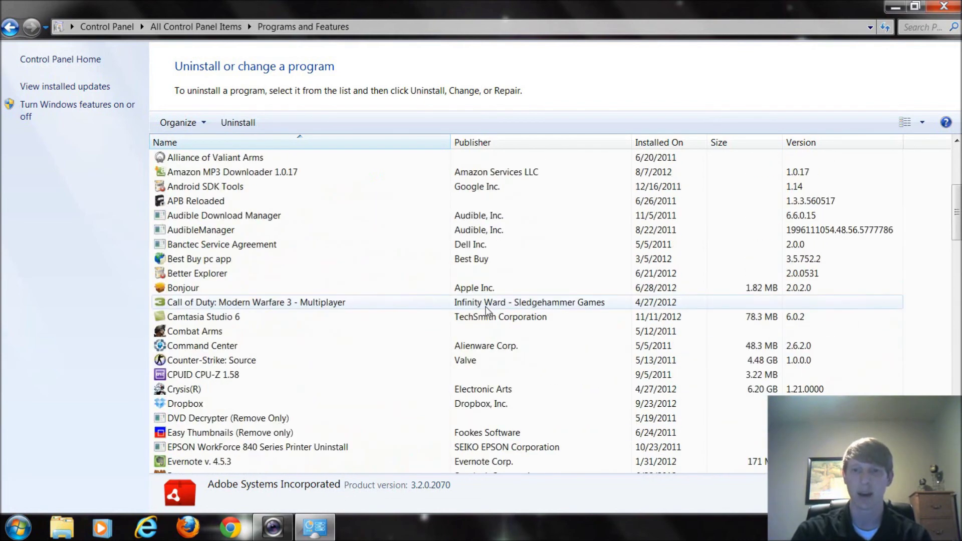
scroll(483, 308, "up", 5)
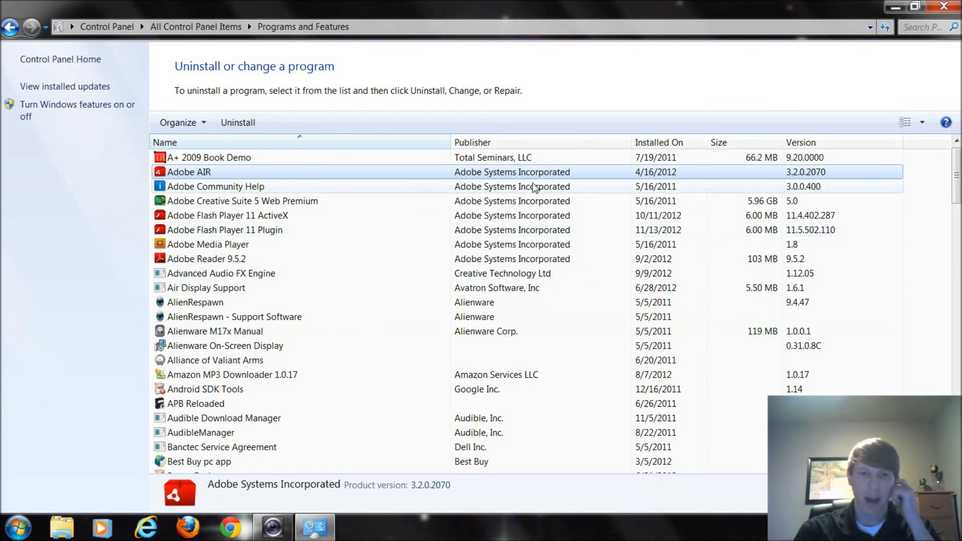
Sort programs by Publisher and view the AlienRespawn entries, showing Alienware version 9.4.47
left_click(511, 143)
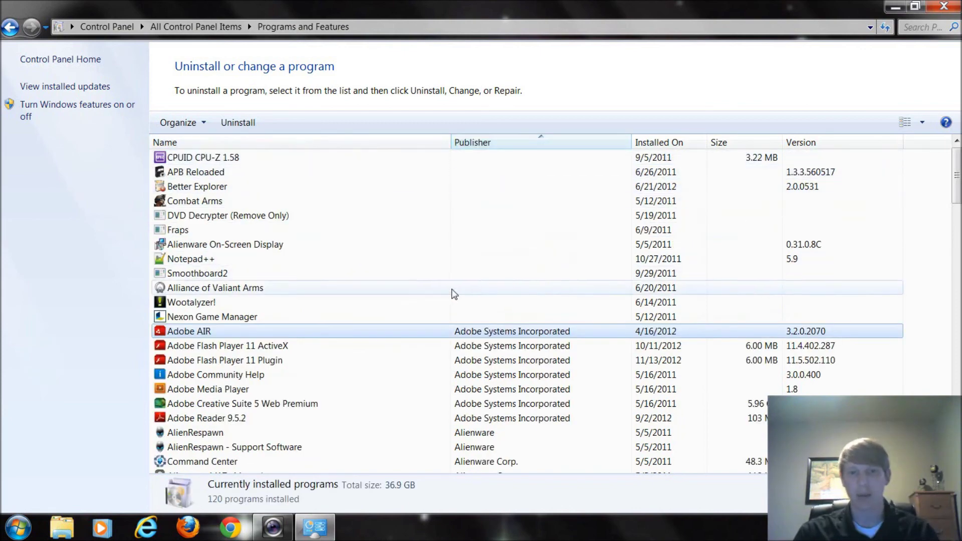
scroll(453, 294, "down", 1)
left_click(494, 404)
scroll(504, 401, "down", 3)
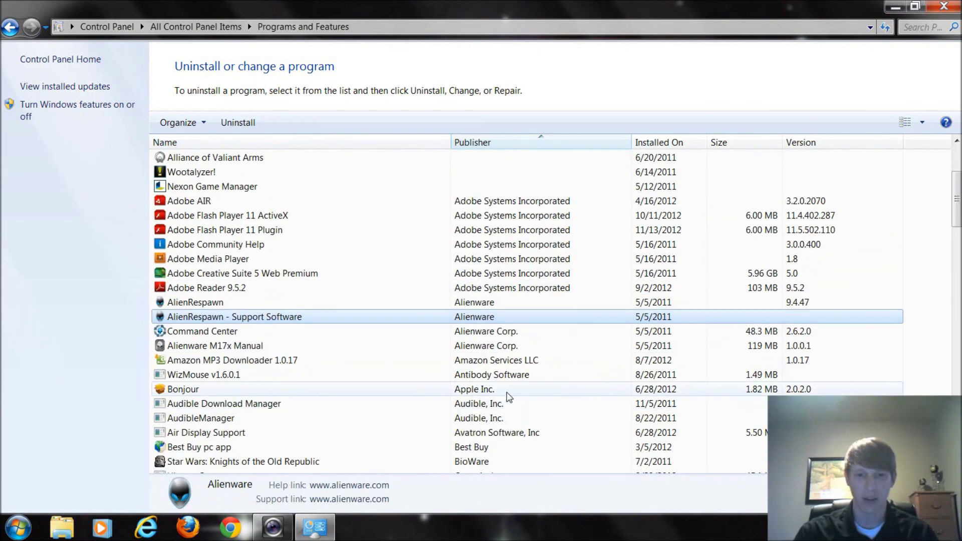
left_click(211, 258)
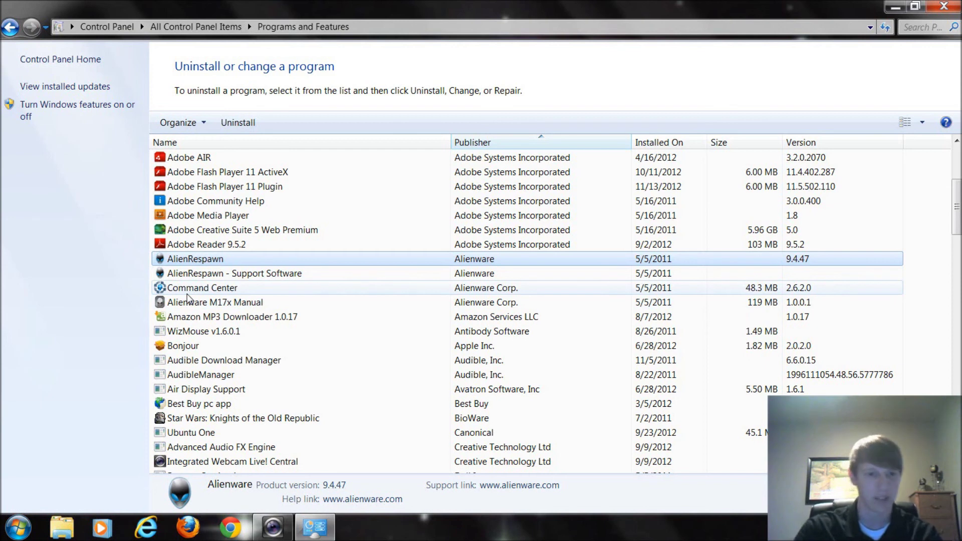
Select Alienware M17x Manual to see its details: Alienware Corp., 119 MB, version 1.0.0.1
left_click(212, 302)
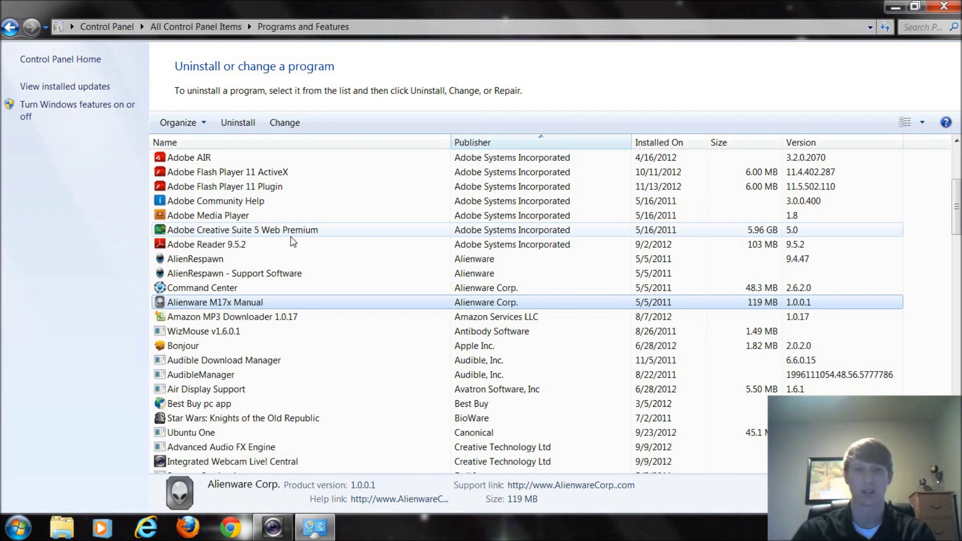
scroll(300, 243, "down", 1)
scroll(362, 245, "up", 2)
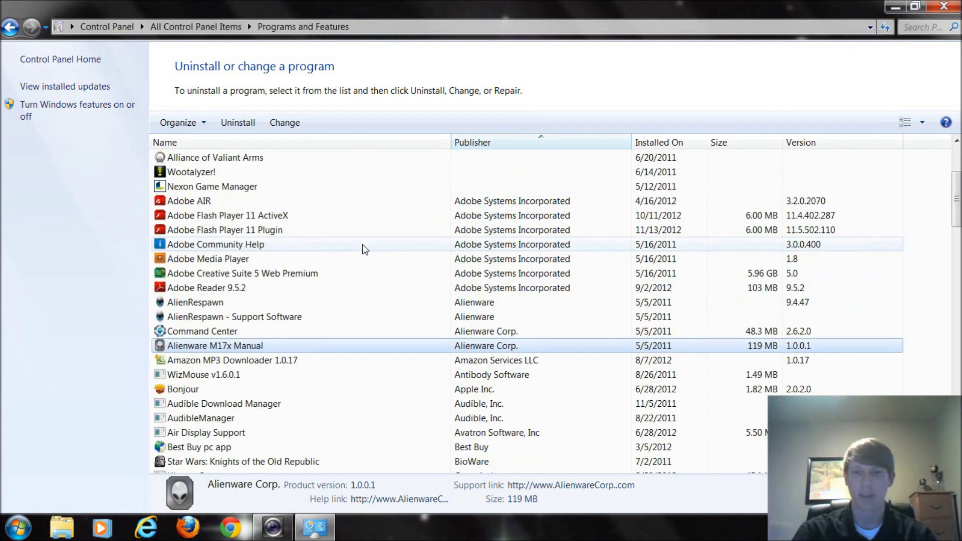